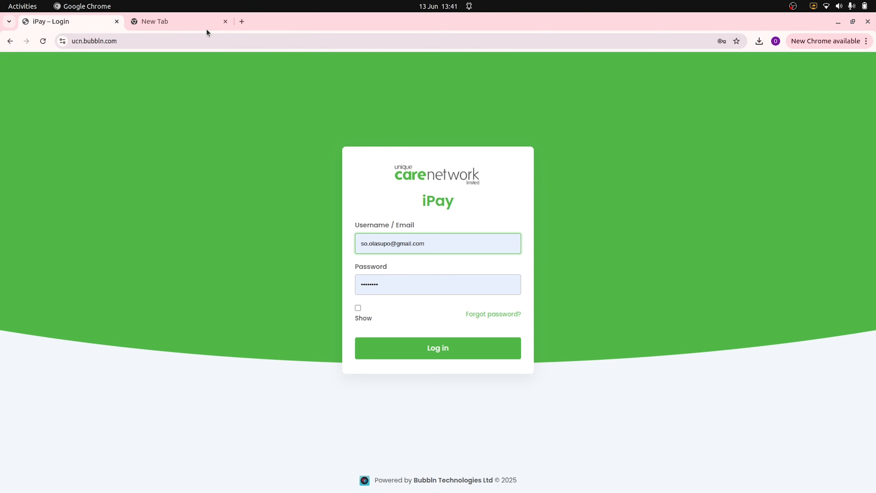
- Load the prefilled iPay Portal login page in a new tab, then open and dismiss the password-reset form
left_click(188, 26)
type("ucn")
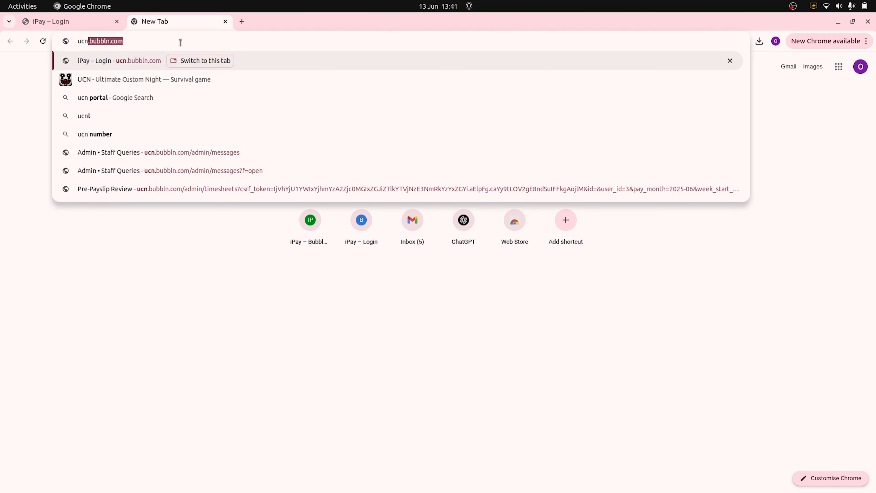
key("Return")
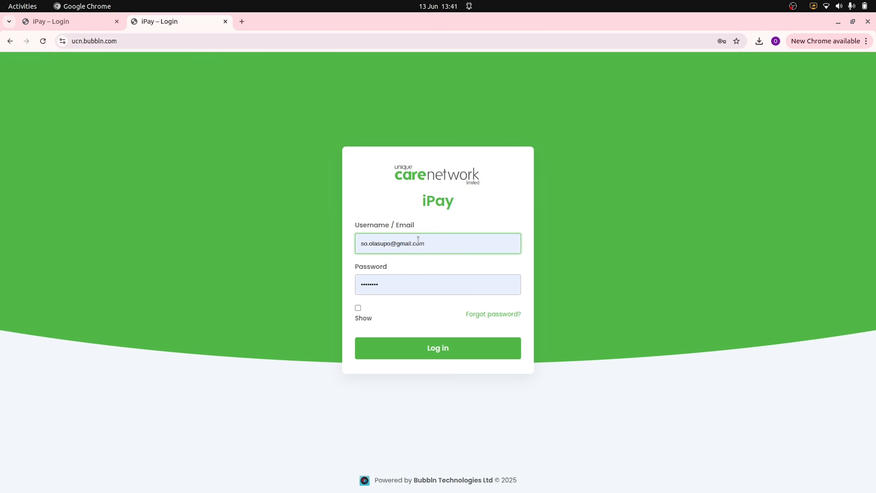
left_click(496, 313)
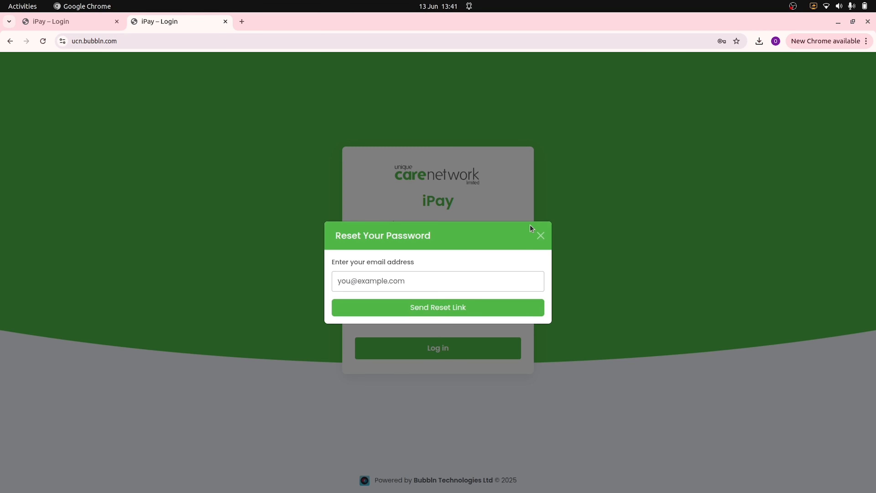
left_click(600, 284)
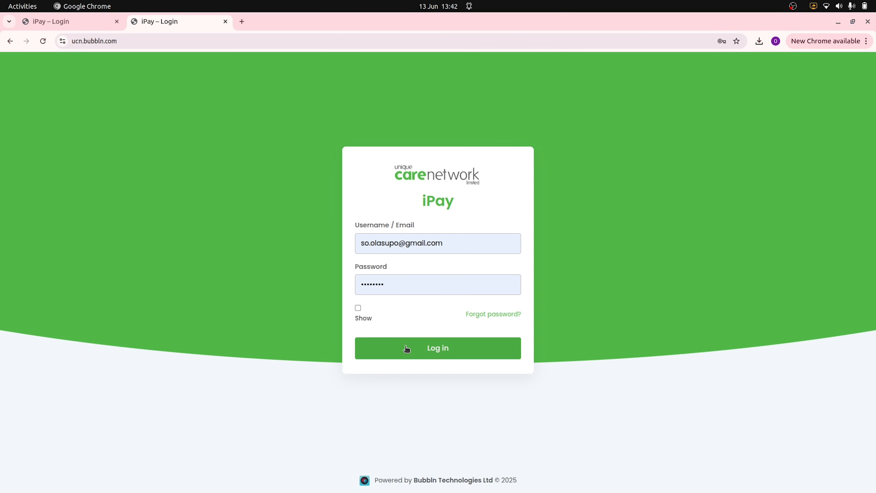
- Sign in as admin and preview the Unread, Open and Closed staff query lists
left_click(434, 347)
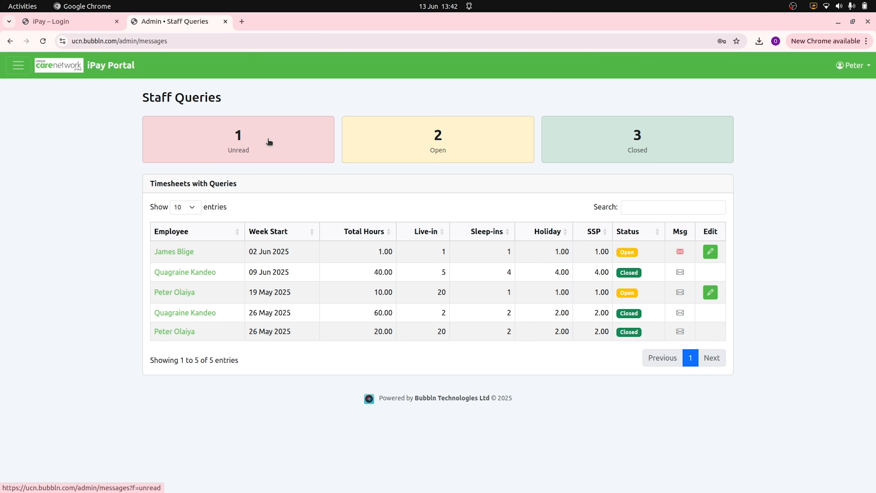
left_click(262, 142)
left_click(445, 145)
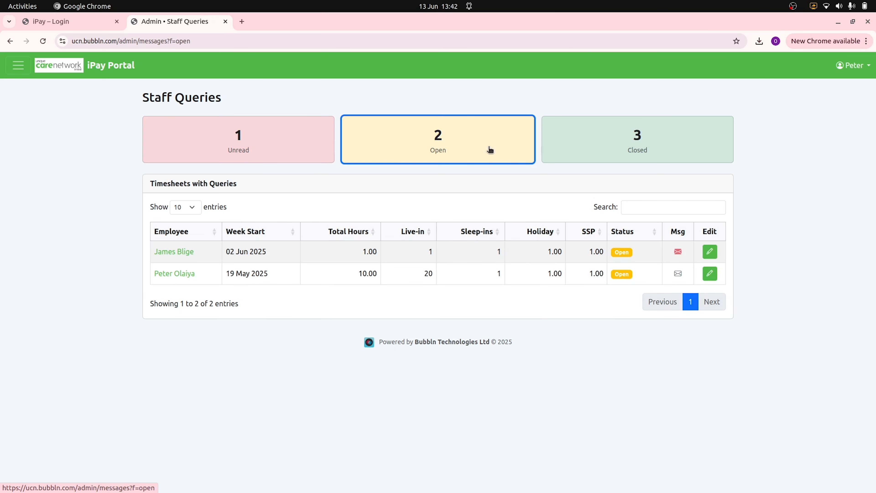
left_click(616, 150)
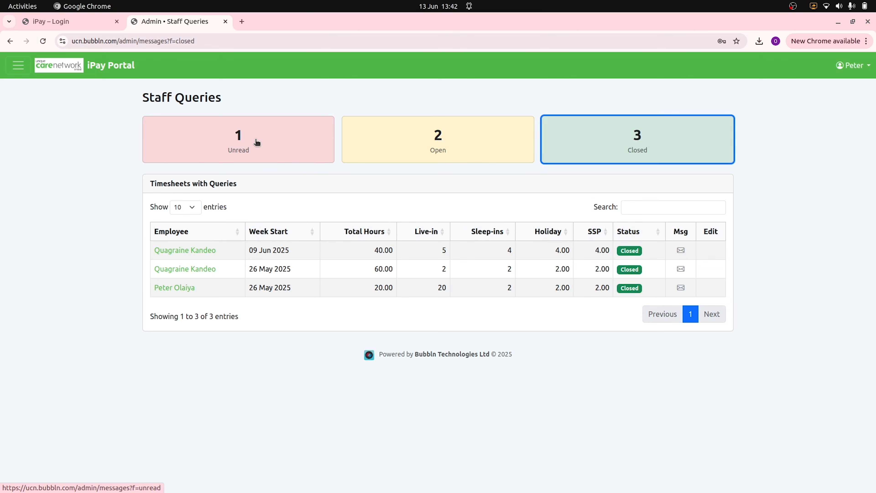
- Cycle through the query filters again, ending on the unread 02 Jun 2025 timesheet query
left_click(246, 142)
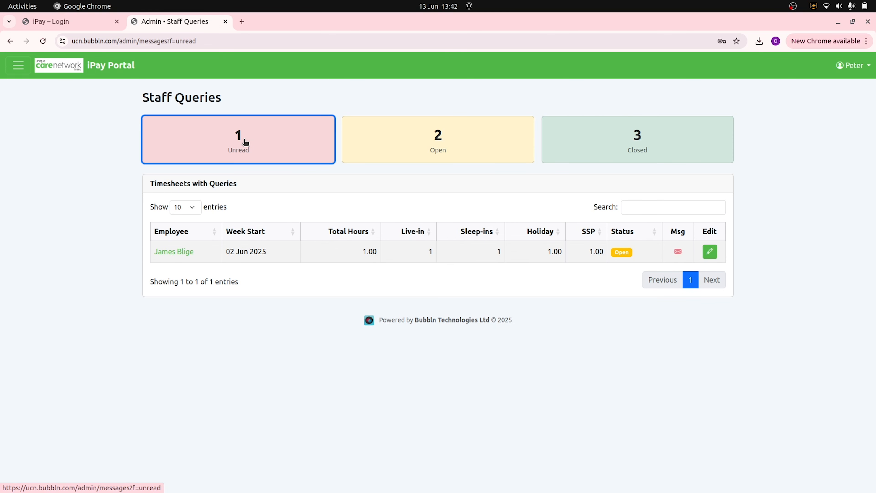
left_click(439, 144)
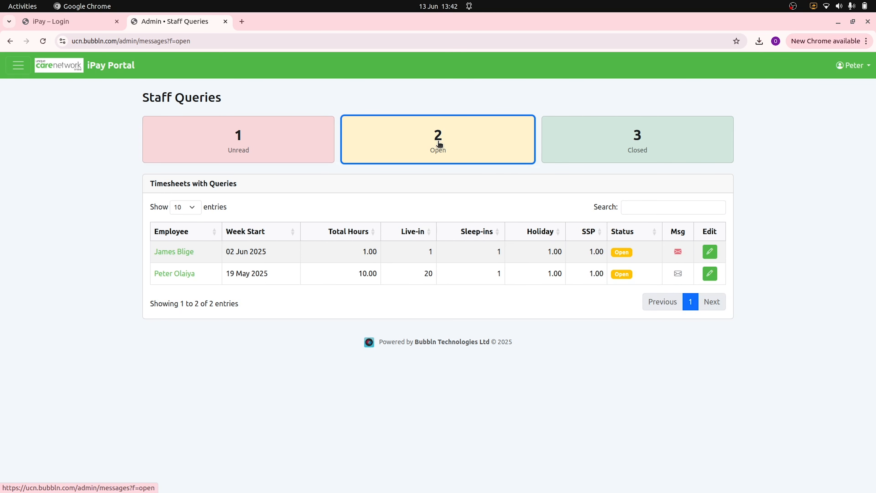
left_click(628, 147)
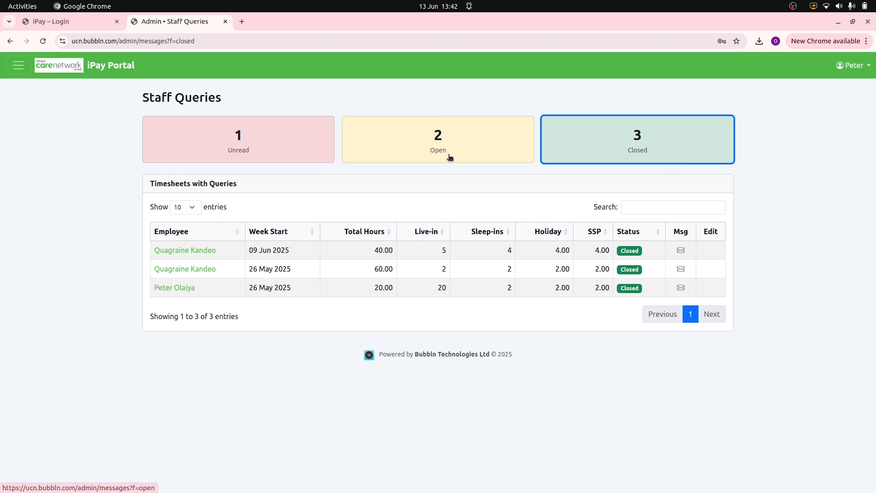
left_click(239, 146)
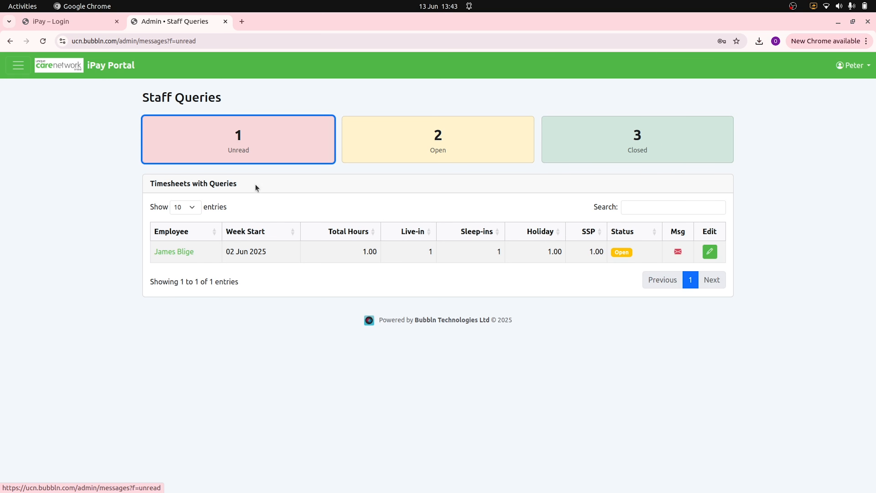
left_click(678, 252)
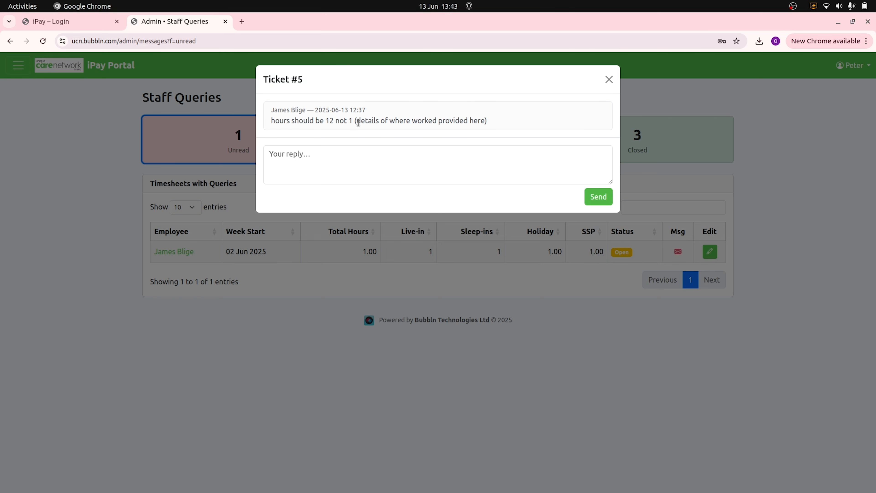
left_click_drag(359, 121, 485, 122)
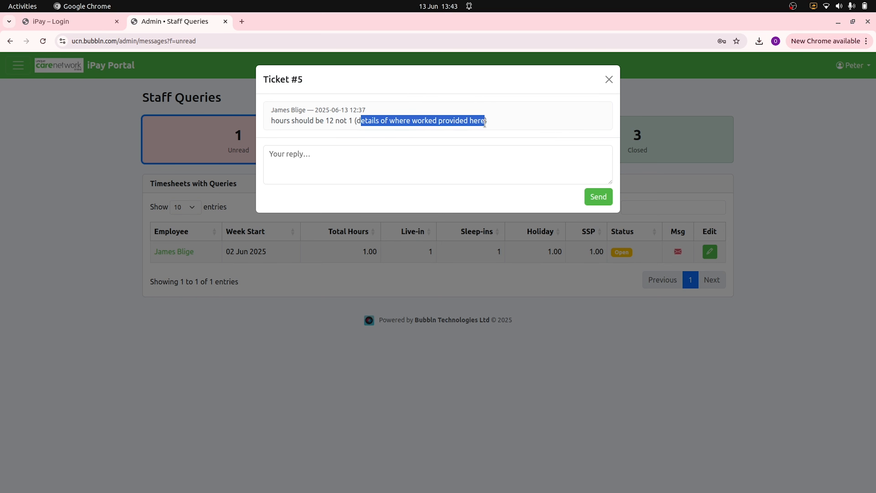
left_click(461, 120)
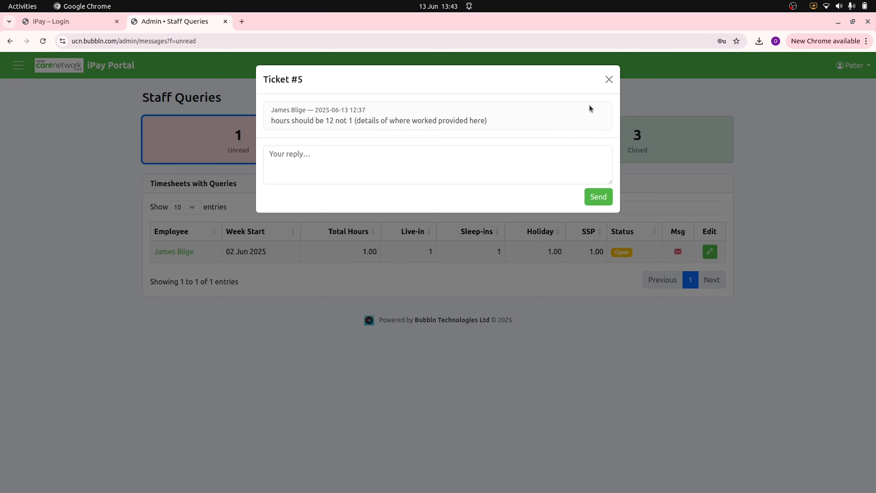
left_click(609, 80)
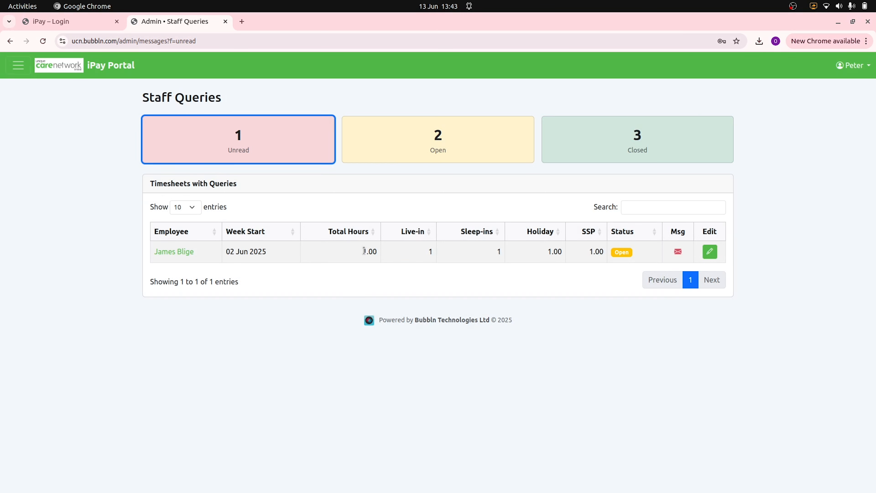
- Change the 02 Jun 2025 timesheet's Total Hours from 1 to 10, save, and list open queries
left_click(710, 252)
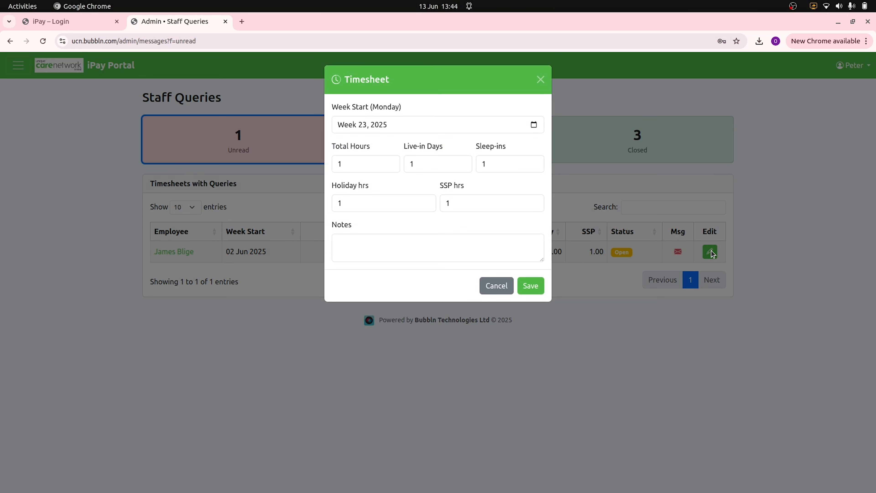
left_click(351, 165)
type("0")
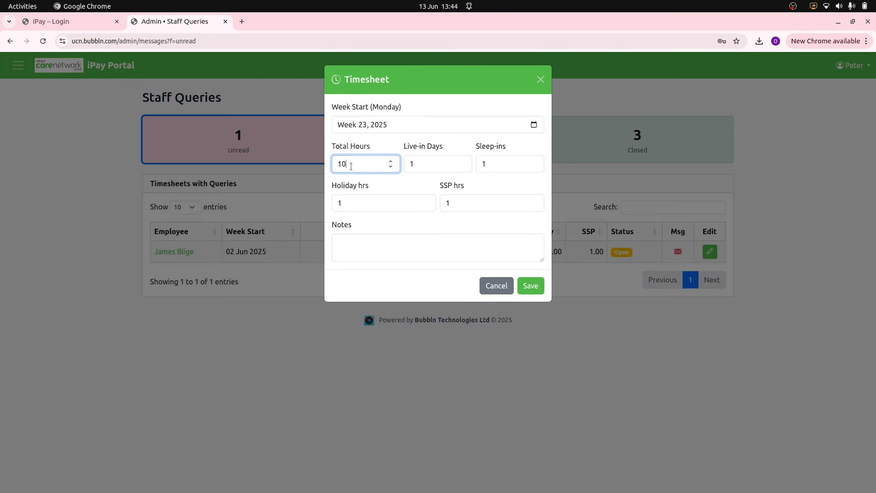
left_click(530, 286)
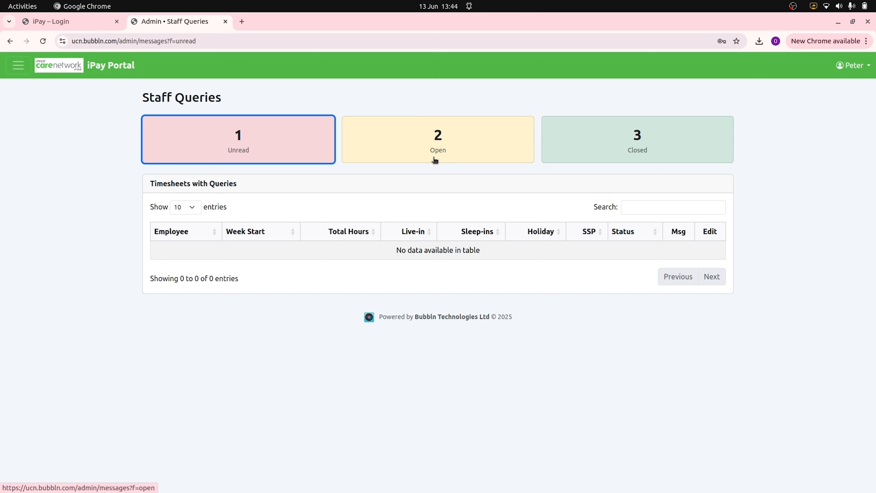
left_click(435, 145)
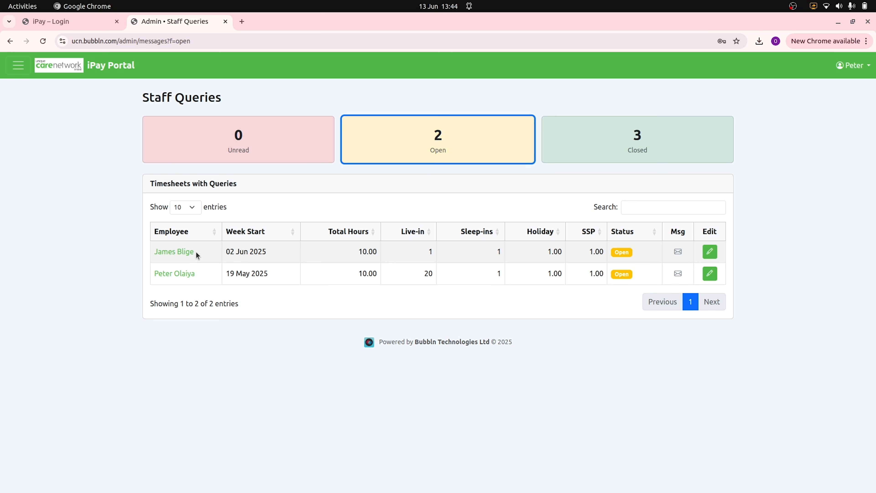
- Highlight the employee name and the updated 10.00 total hours in the query row
left_click_drag(196, 252, 148, 252)
left_click(98, 264)
left_click_drag(359, 252, 409, 260)
left_click(409, 260)
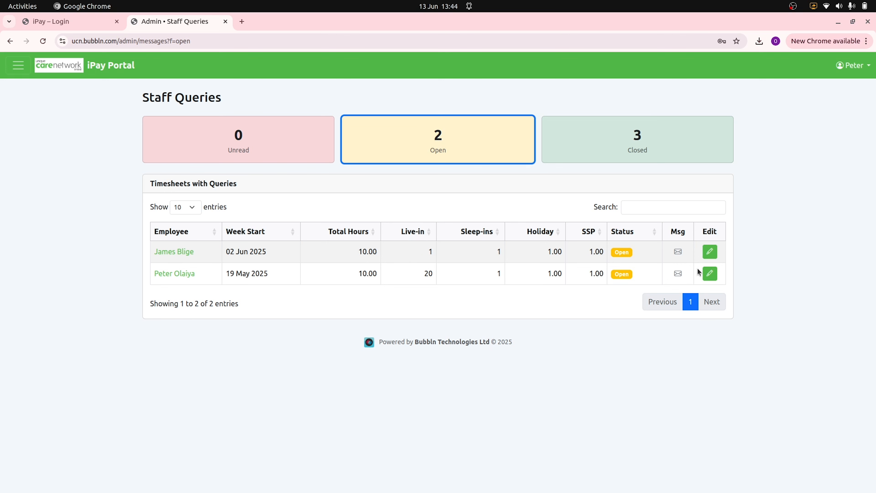
- Reply on ticket #5 that hours changed from 1 to 10 per records and extra hours can't be confirmed
left_click(678, 252)
left_click(353, 158)
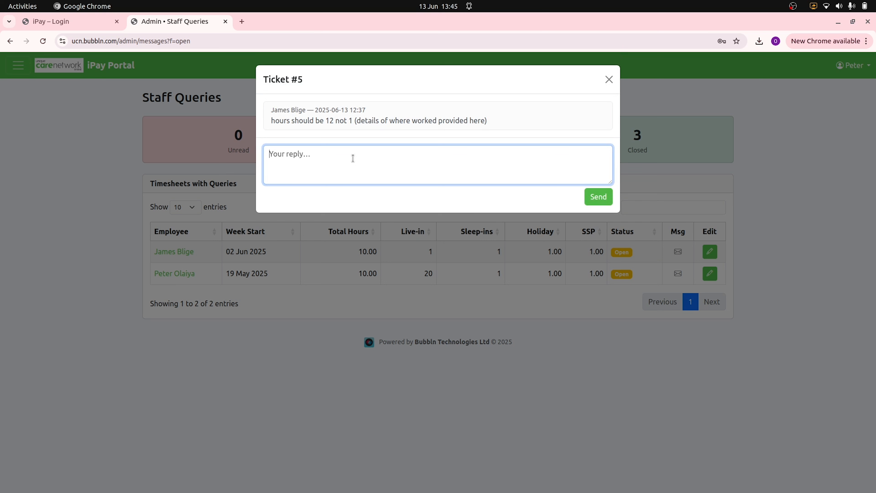
type("Hours changed from 1 to 1")
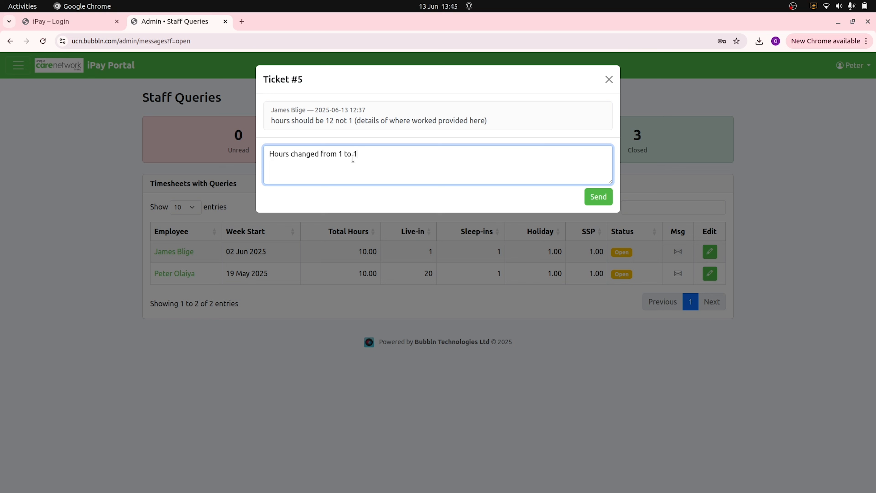
type("0 hours as seen from our records.")
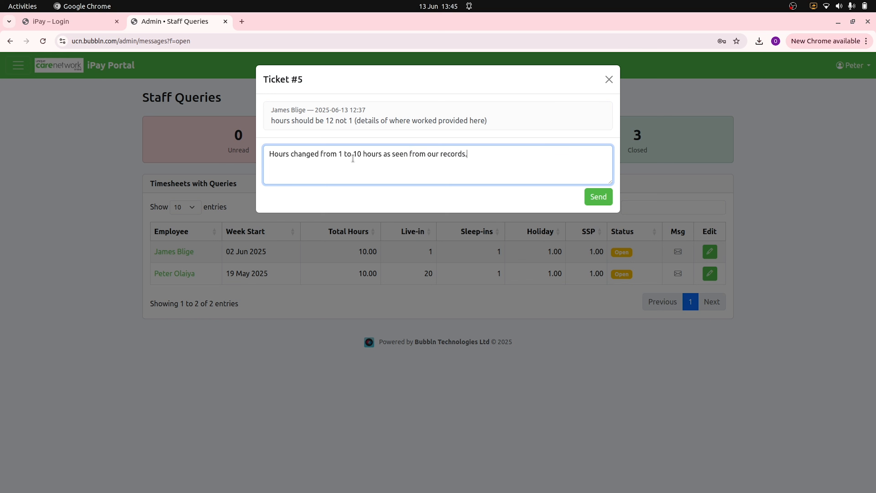
type(" We can no")
type("o")
type("not ")
type("ot confirm ")
type("the extra ")
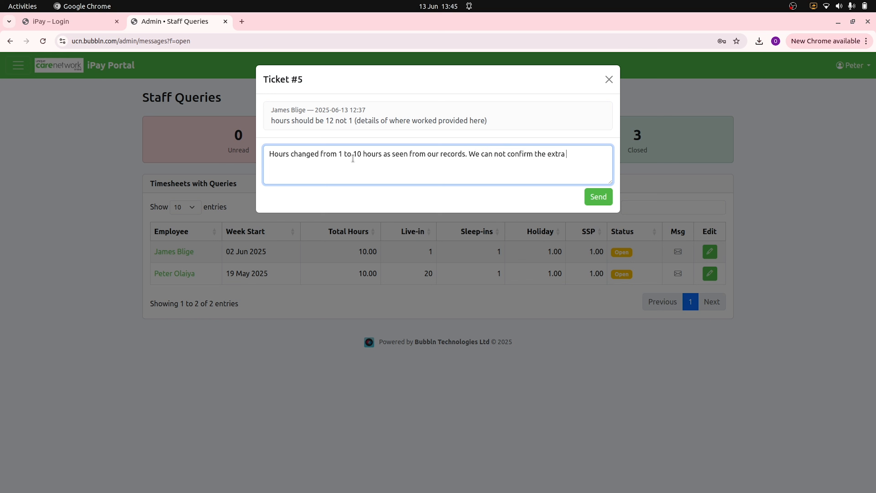
type("2 hours you are claiming.")
left_click(601, 198)
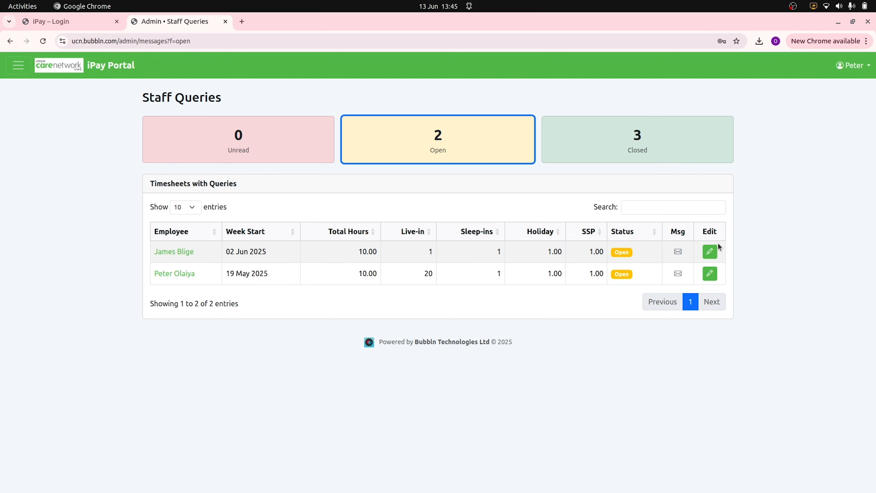
- As the employee, reply 'Oh sorry, my error. 10 hours confirmed.' on ticket #5 and confirm the 02 Jun 2025 timesheet
key("alt+Tab")
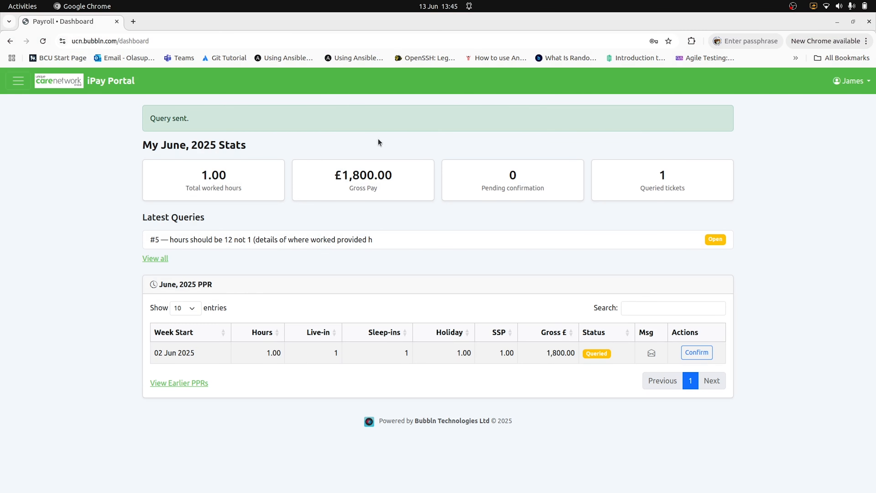
left_click(43, 41)
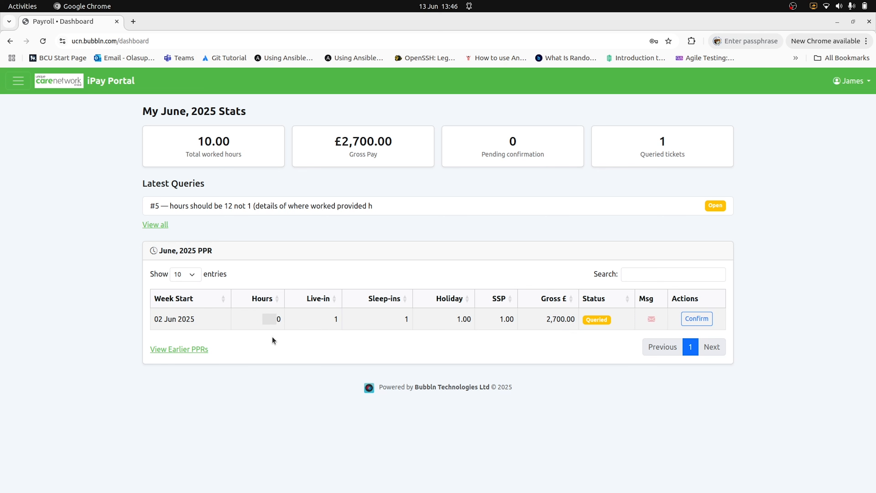
left_click(651, 319)
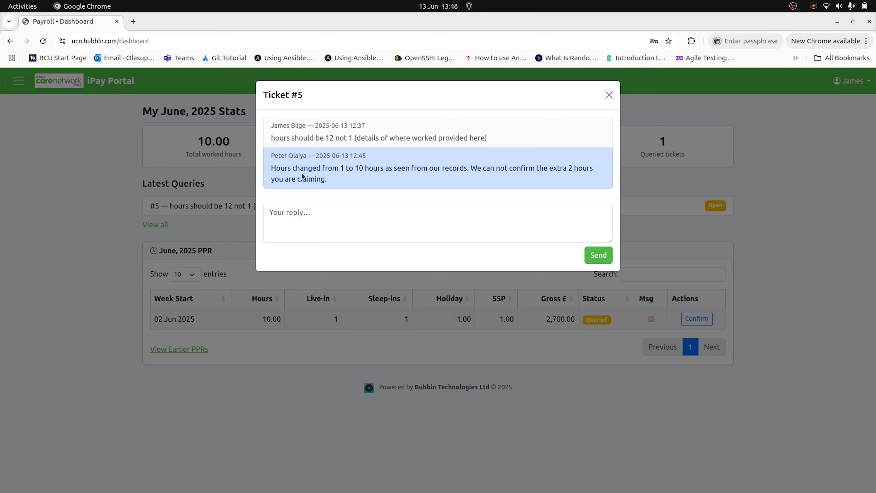
left_click(327, 215)
type("Oh so")
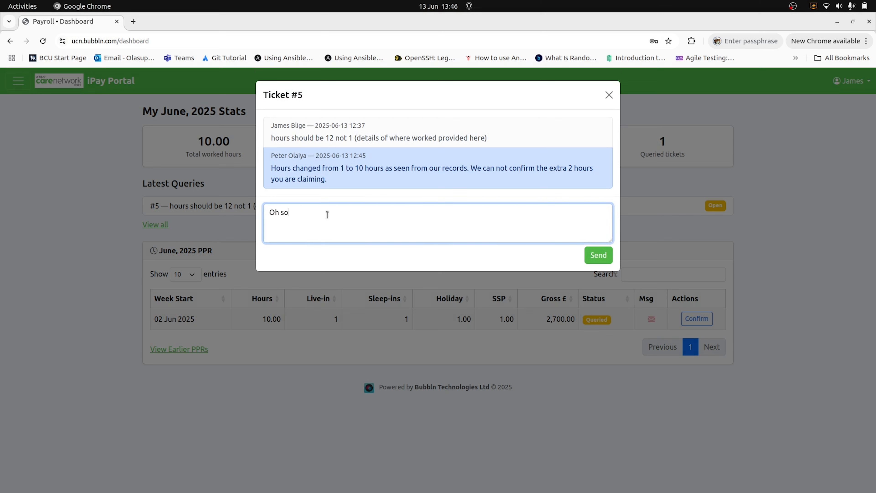
type("rry, my error. 10 hours confirmed.")
left_click(597, 259)
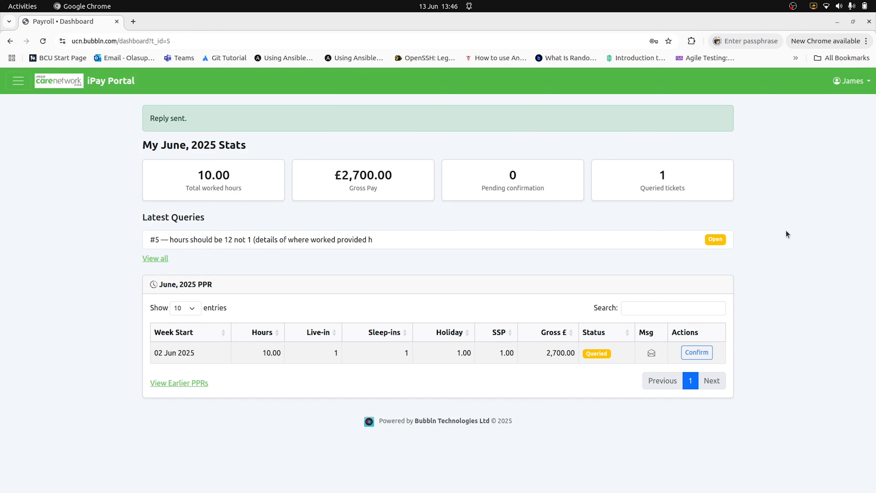
left_click(700, 353)
key("alt+Tab")
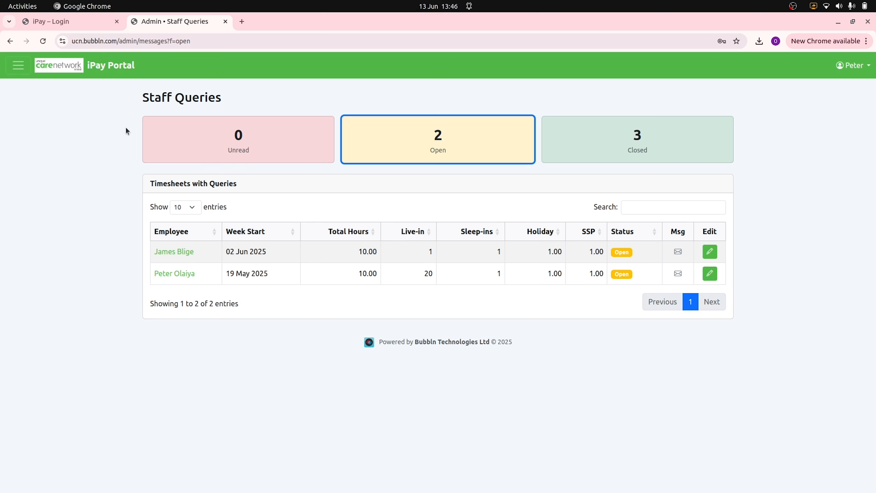
- Refresh the counts and list closed queries, checking the first row's employee and 10.00 hours
left_click(44, 42)
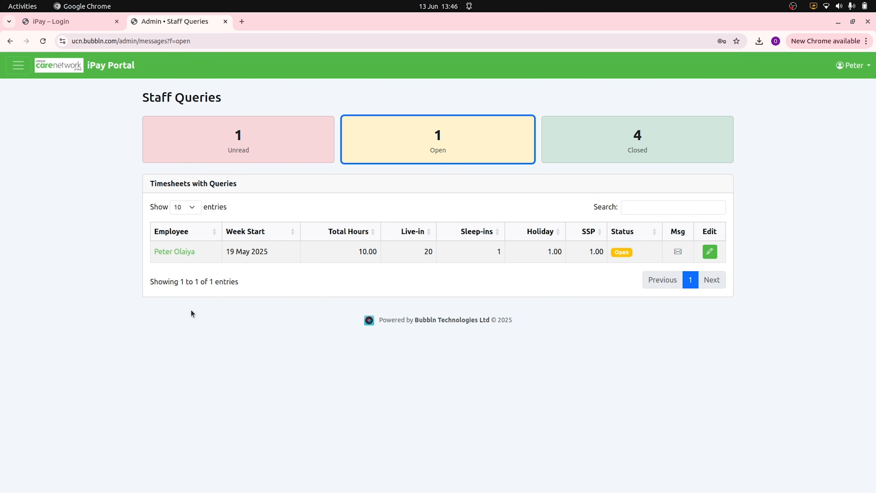
left_click(637, 148)
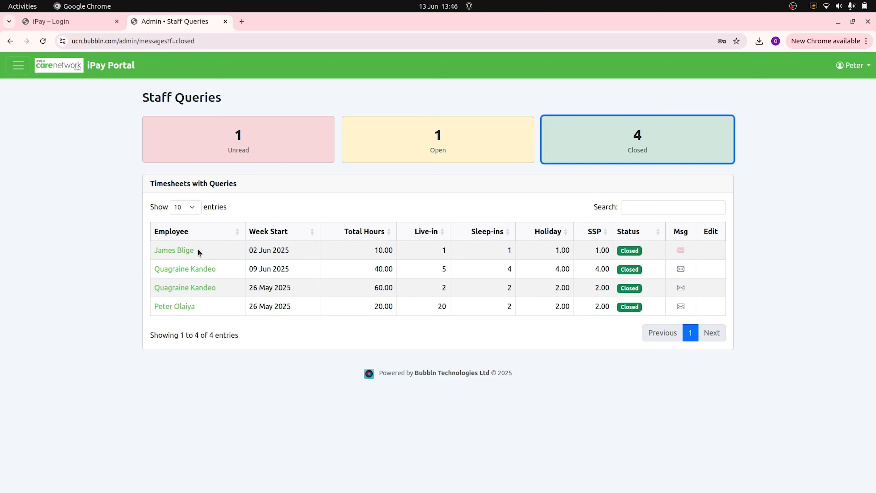
left_click_drag(198, 252, 123, 253)
left_click(118, 253)
left_click_drag(365, 257, 395, 255)
left_click(518, 249)
- Read the employee's 10-hours confirmation in the ticket #5 conversation
left_click(682, 252)
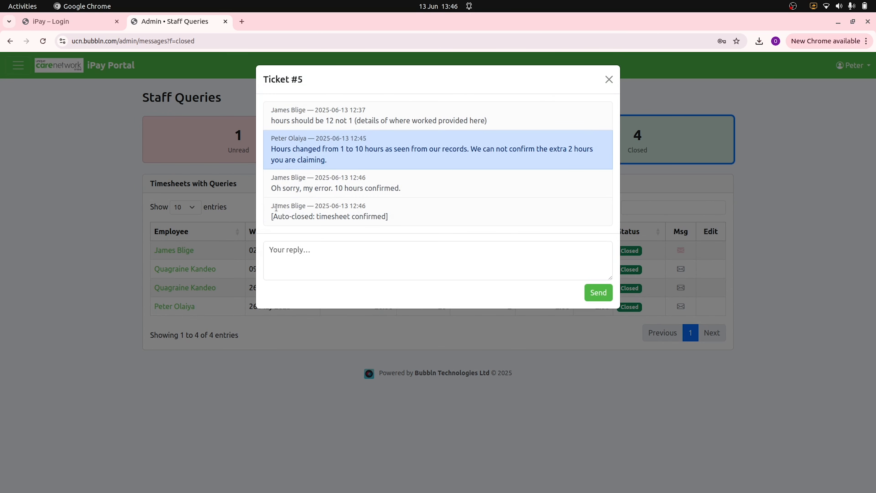
left_click_drag(271, 188, 416, 191)
left_click(377, 218)
left_click(825, 146)
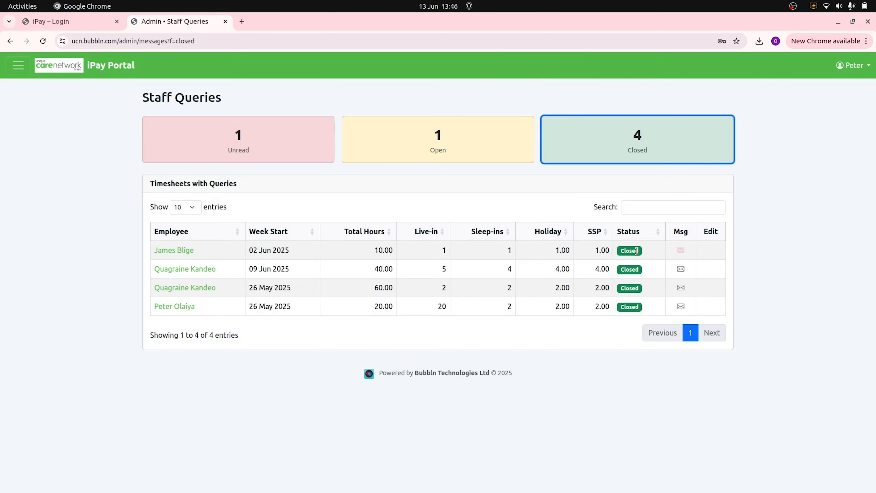
- Check the row's Closed status, toggle the Open and Closed lists, and bring up the navigation menu
left_click_drag(644, 256, 619, 255)
left_click(619, 254)
left_click(401, 136)
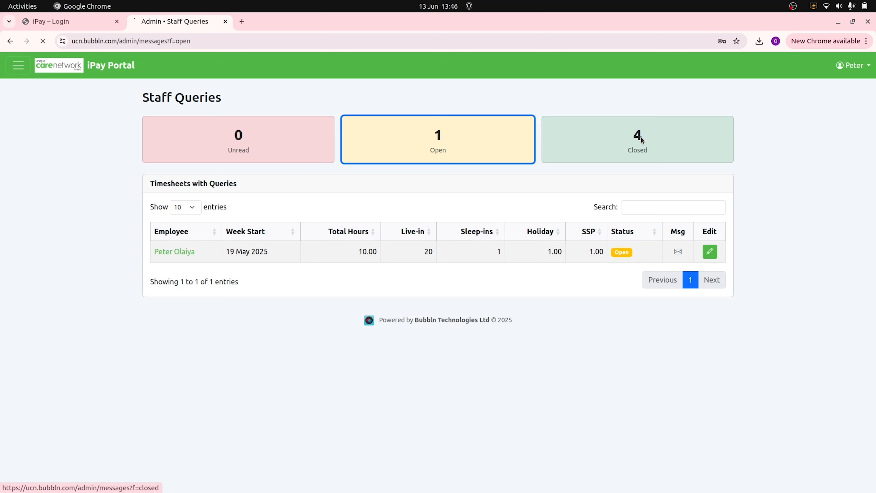
left_click(641, 138)
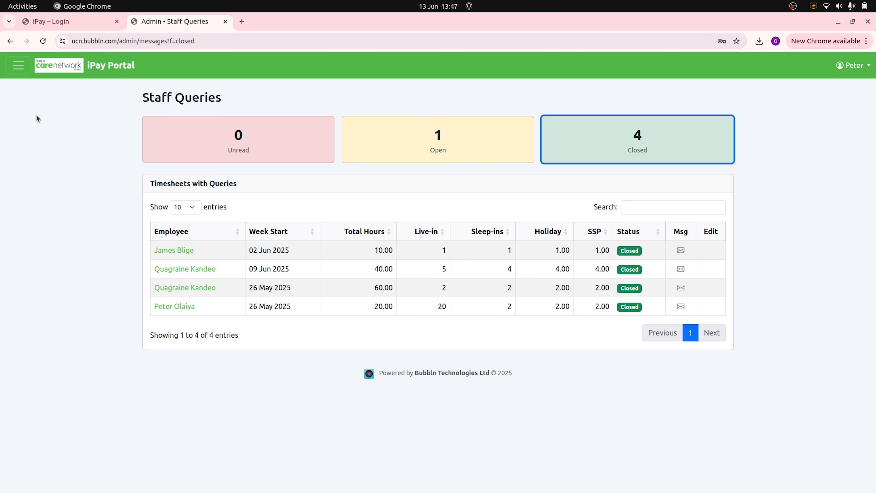
left_click(17, 66)
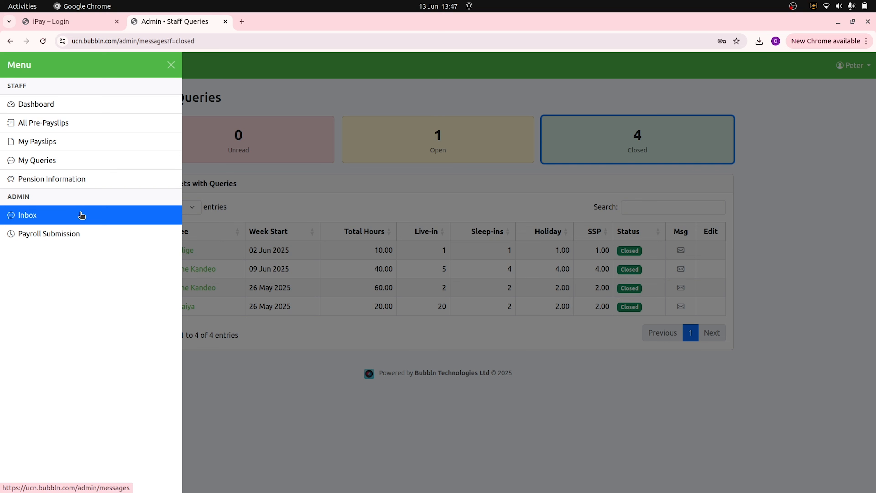
- Choose Payroll Submission under Admin to reach the Pre-Payslip Review page
left_click(45, 233)
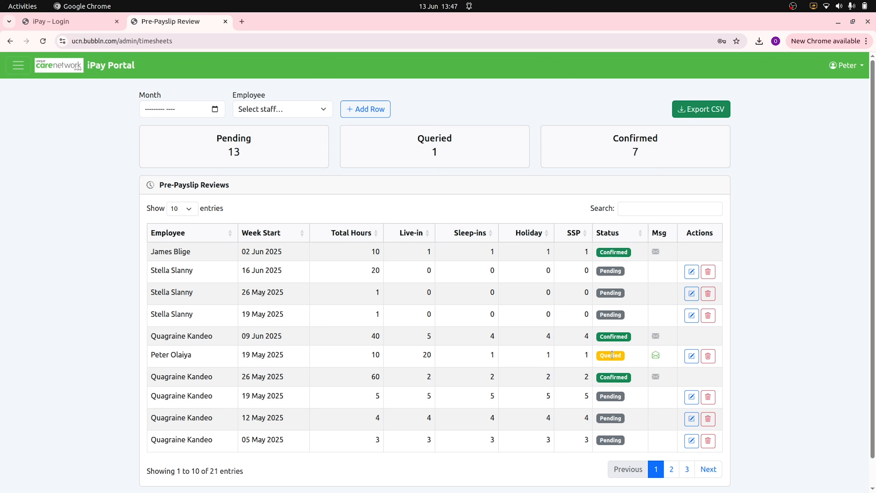
- Filter the review table by Pending, then Queried, and finally the 7 Confirmed timesheets
left_click(230, 151)
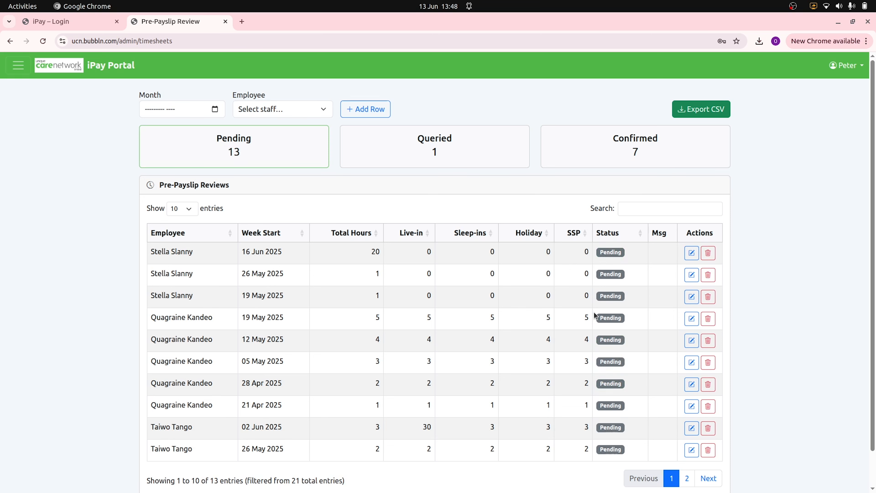
left_click(418, 145)
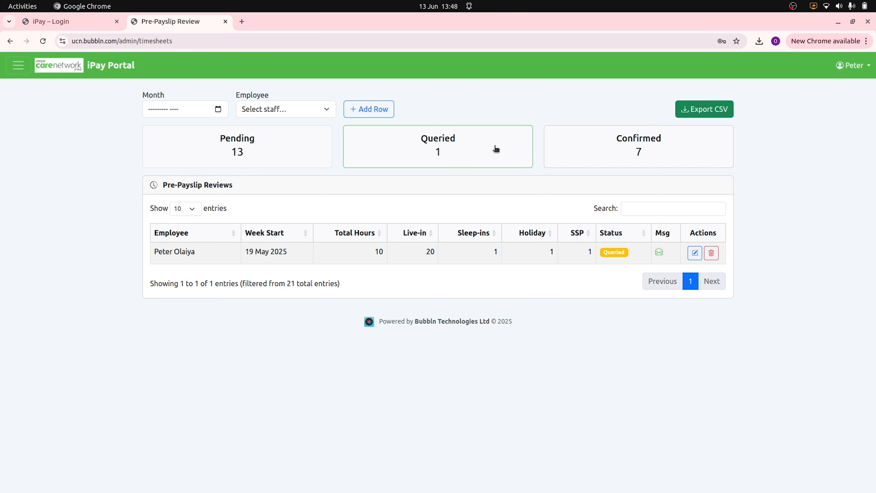
left_click(643, 149)
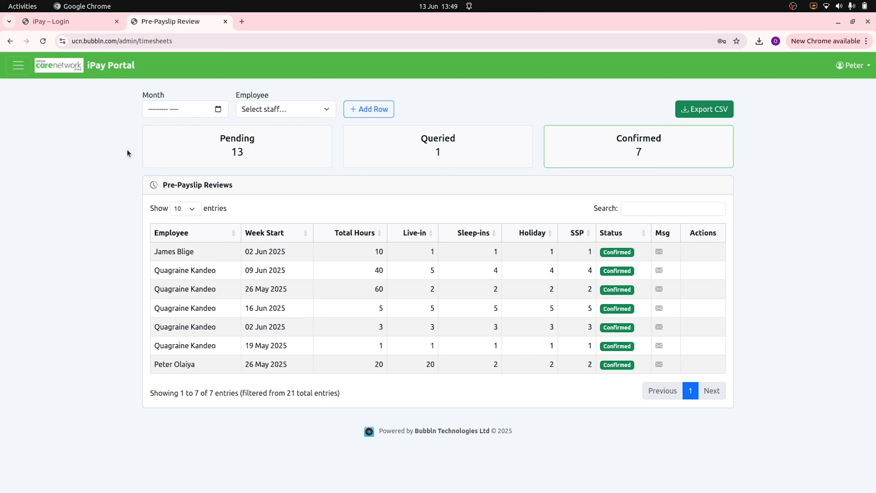
- Filter the review to June 2025 and the chosen employee, then add a new Week 24 timesheet row
left_click(218, 109)
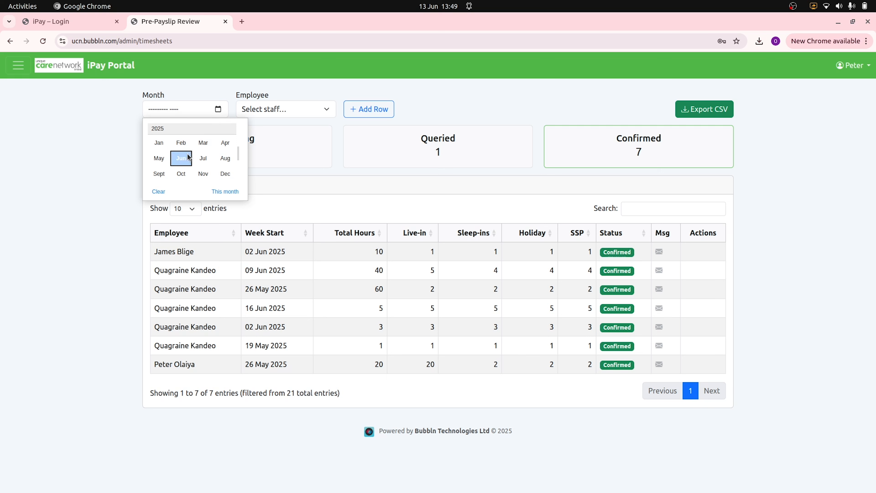
left_click(181, 159)
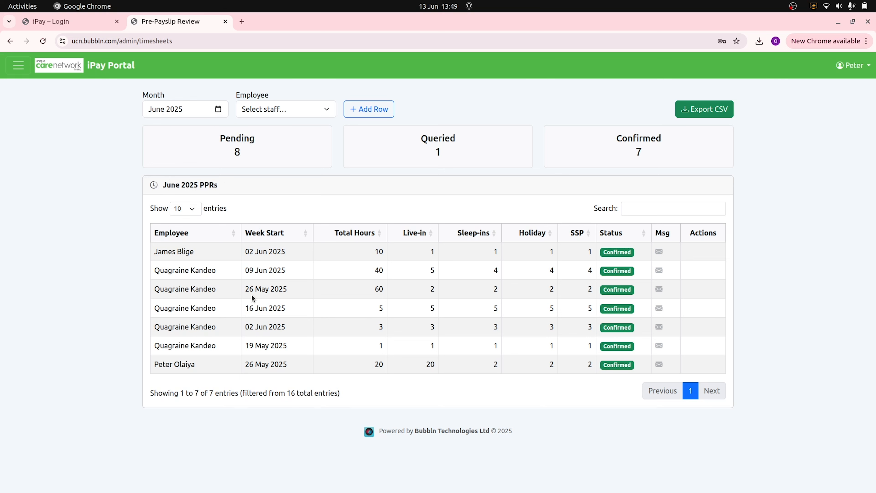
left_click(326, 110)
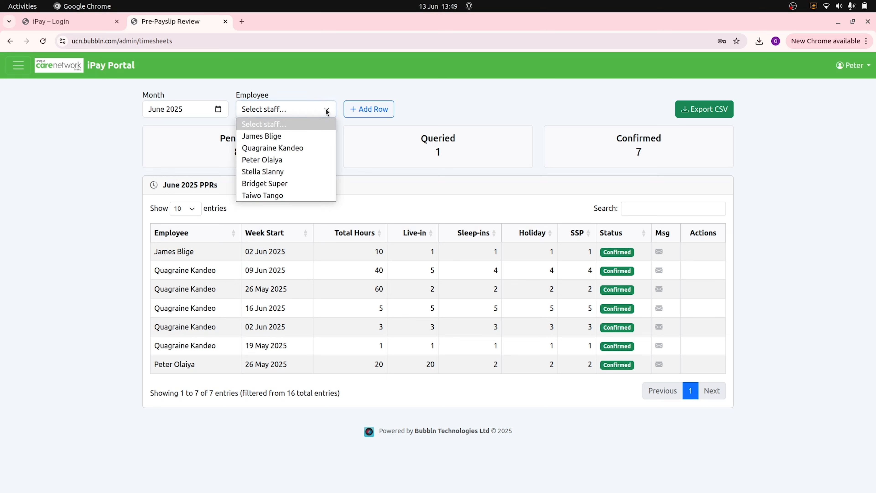
left_click(274, 138)
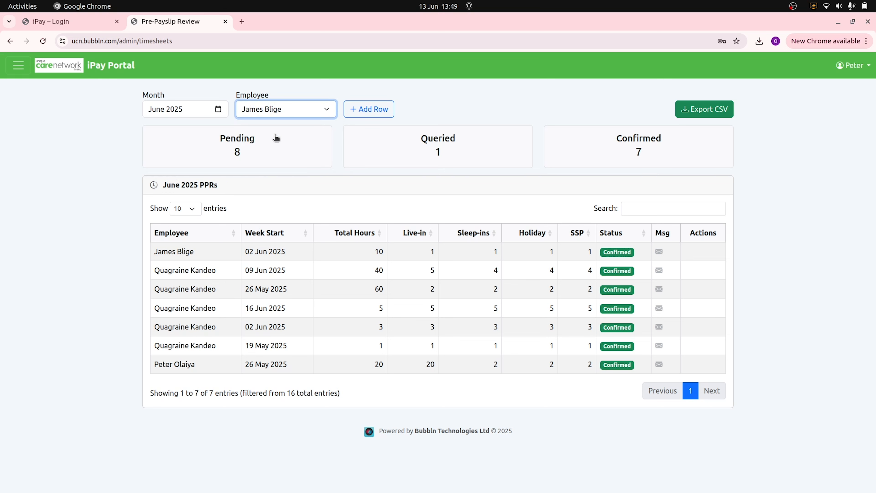
left_click(371, 113)
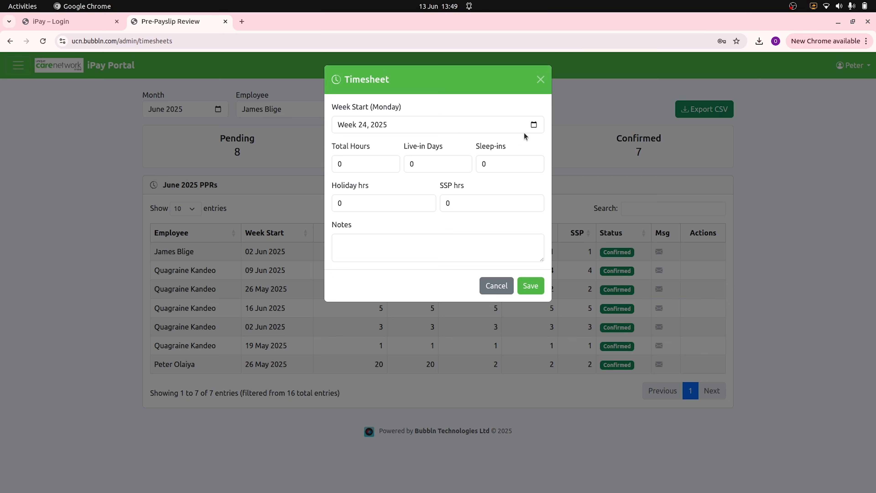
- Enter Week 20 (May 2025) with 1 total hour and save, triggering the outside-payroll-window warning
left_click(533, 124)
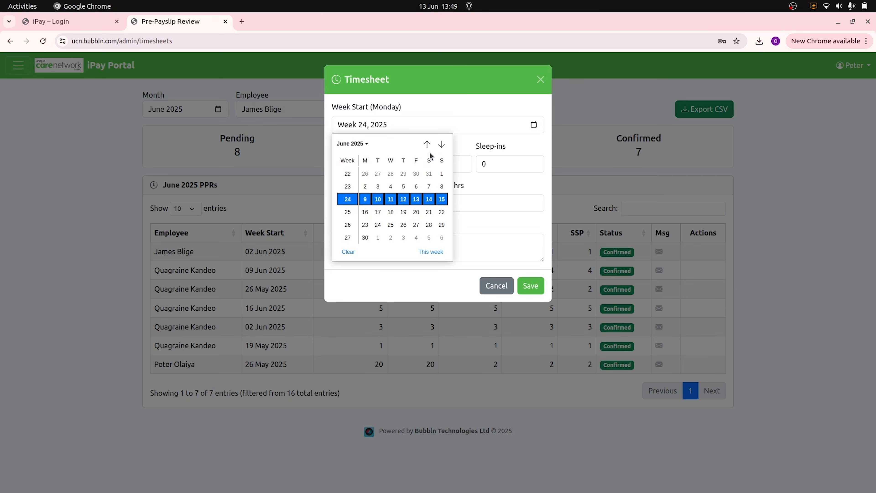
left_click(427, 144)
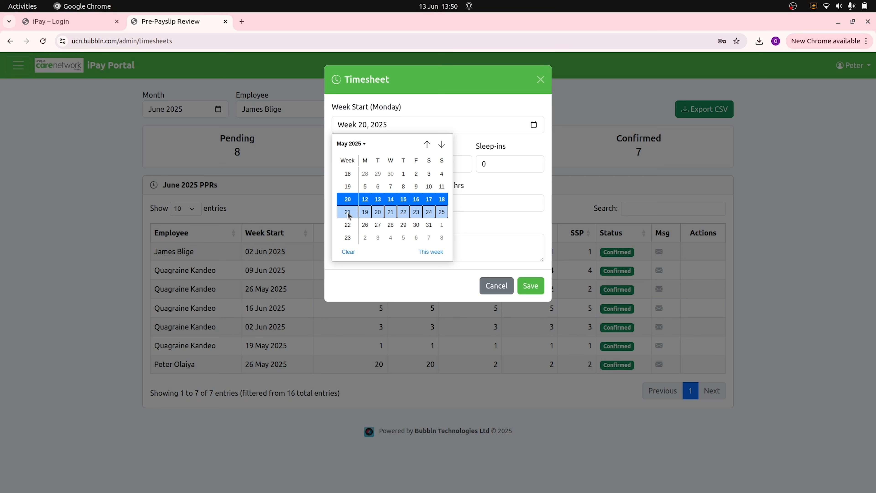
left_click(348, 199)
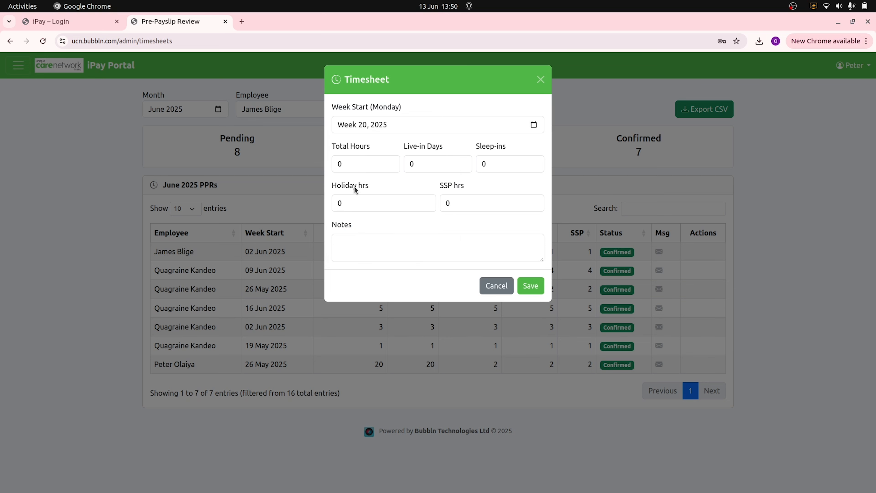
left_click_drag(350, 165, 319, 167)
type("1")
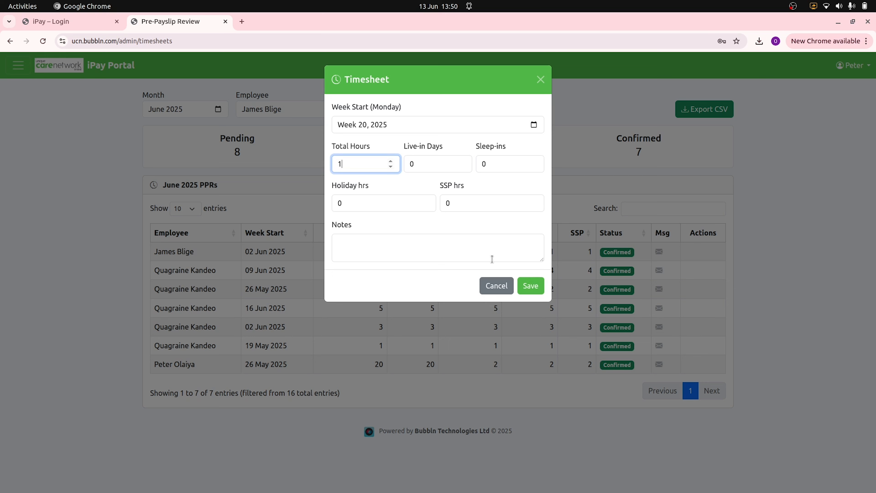
left_click(531, 286)
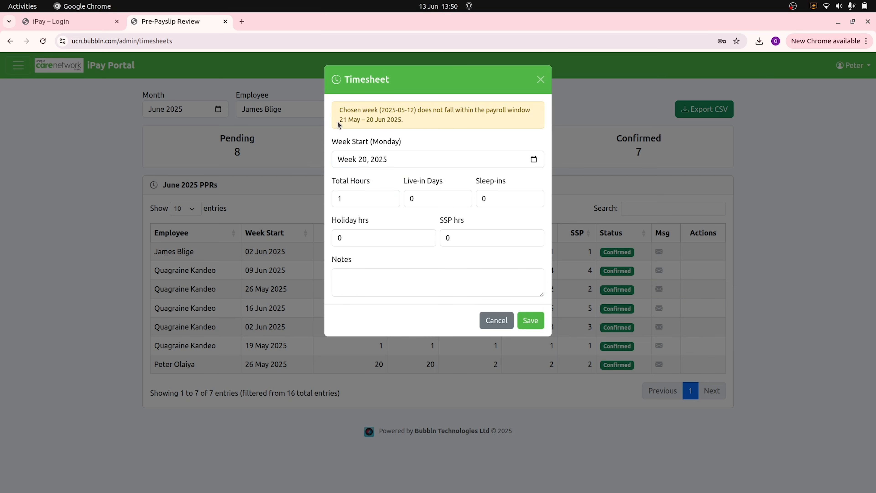
- Check the payroll window dates in the warning and pick week 21 as the week start
left_click_drag(339, 120, 383, 129)
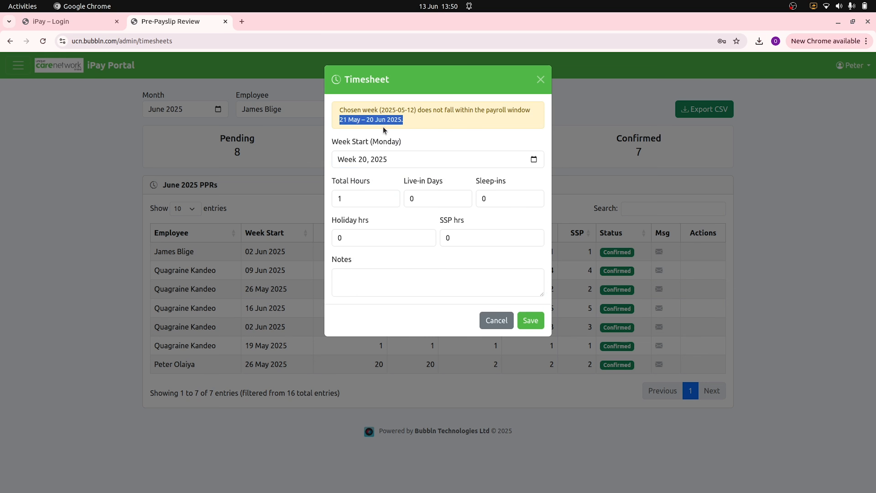
left_click(407, 109)
left_click_drag(341, 119, 410, 123)
left_click(425, 125)
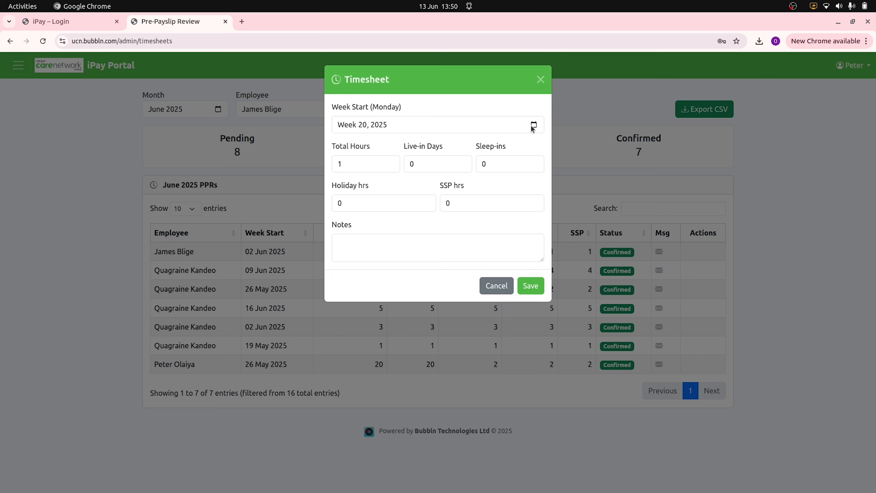
left_click(534, 125)
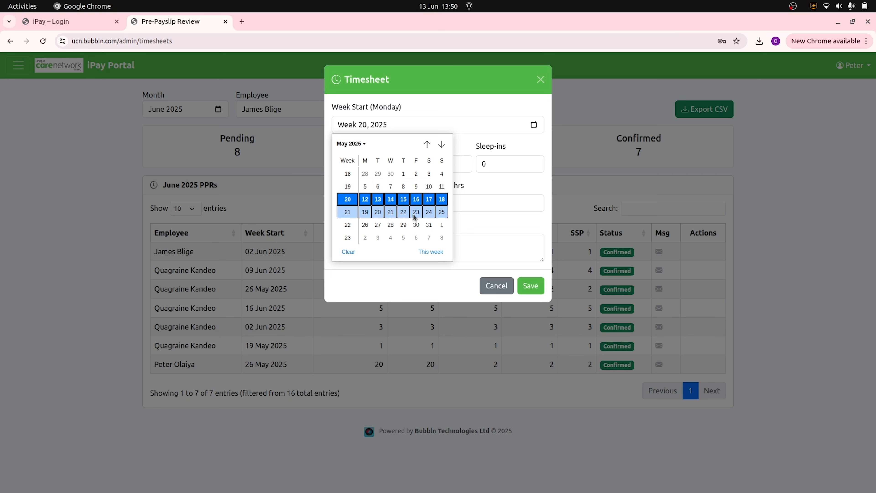
left_click(348, 214)
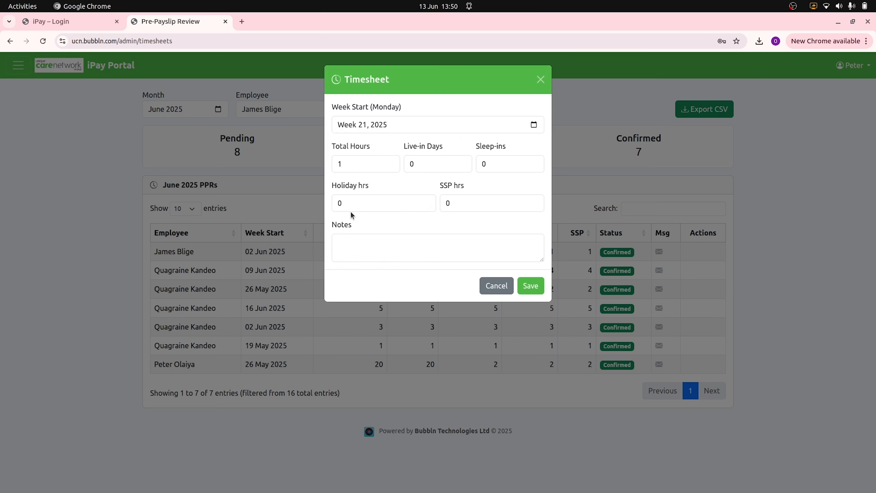
- Enter 10 total hours, 1 holiday hour and the note 'wk 1 -june', then save the timesheet
left_click(345, 165)
type("0")
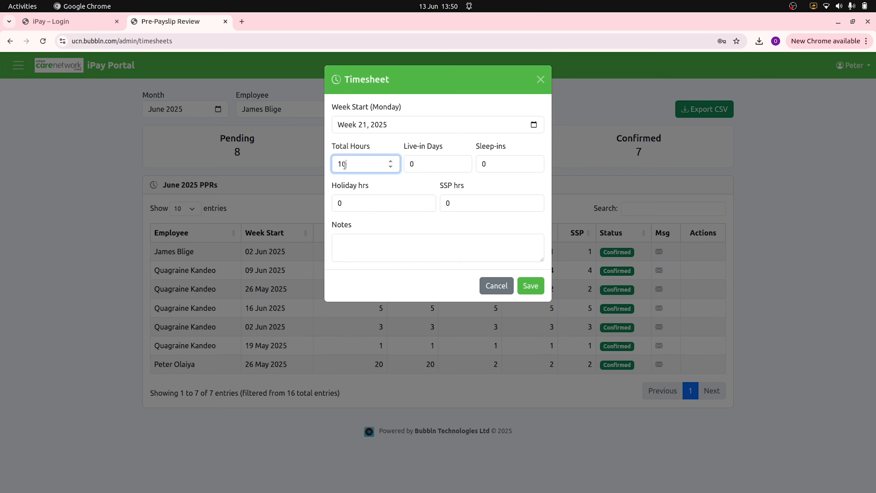
double_click(346, 204)
type("1")
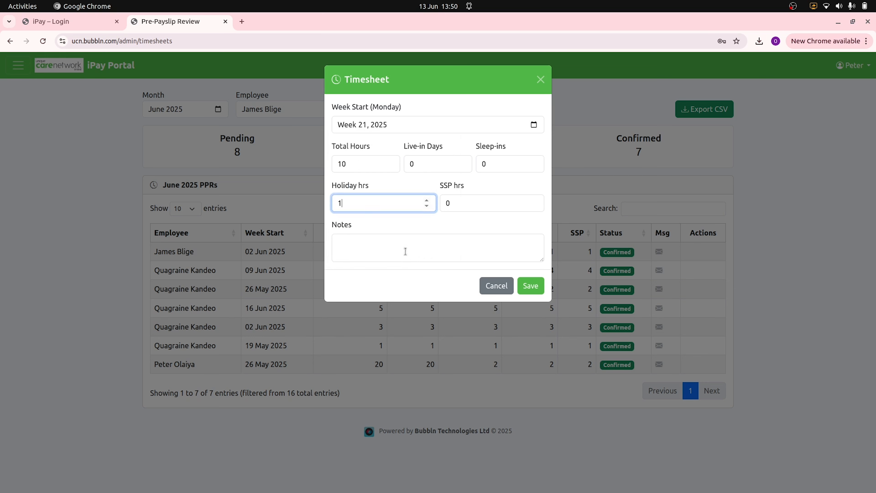
left_click(372, 241)
type("wk 1")
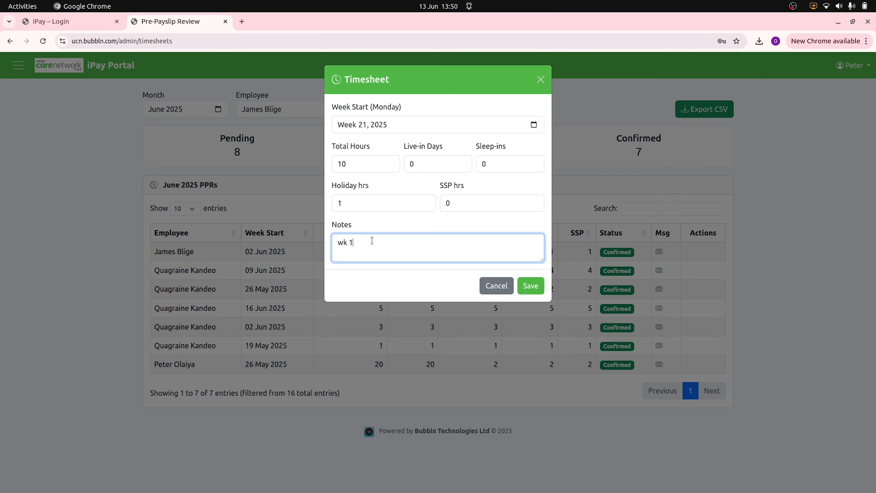
type(" -june")
key("ctrl+a")
left_click(381, 240)
left_click(532, 287)
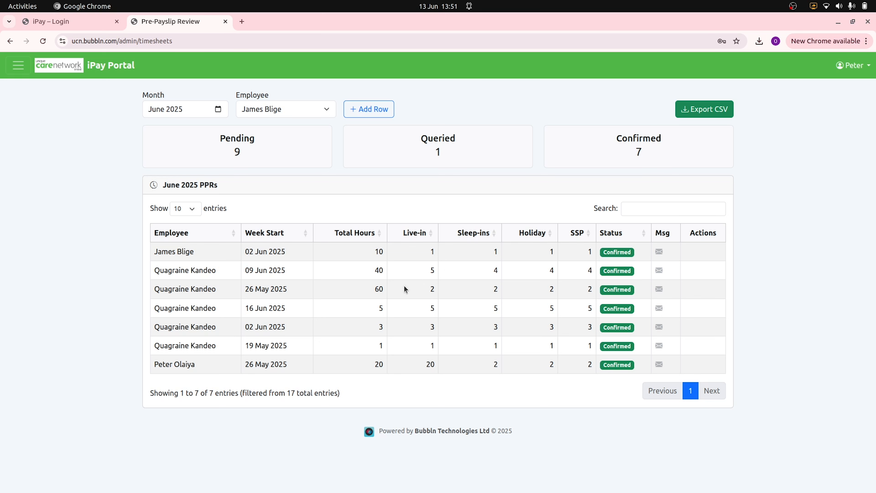
- Filter the table to Pending and check the new 19 May 2025 row at the top
left_click(206, 155)
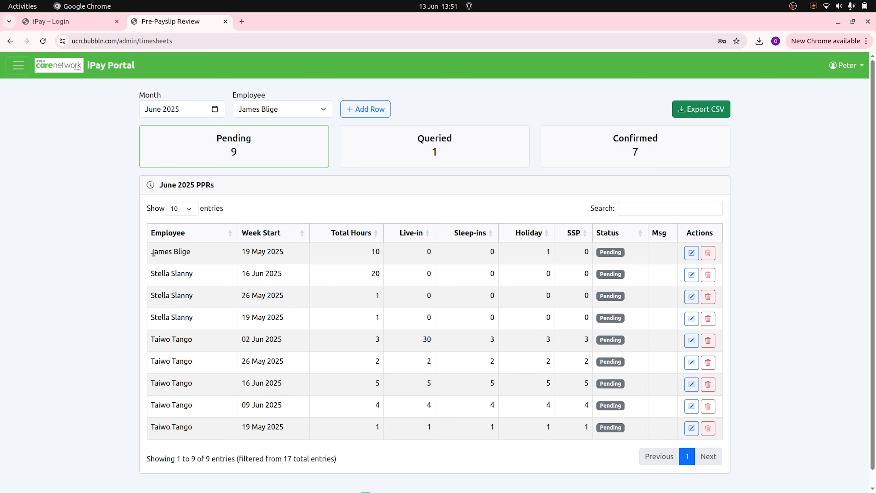
left_click_drag(155, 251, 430, 248)
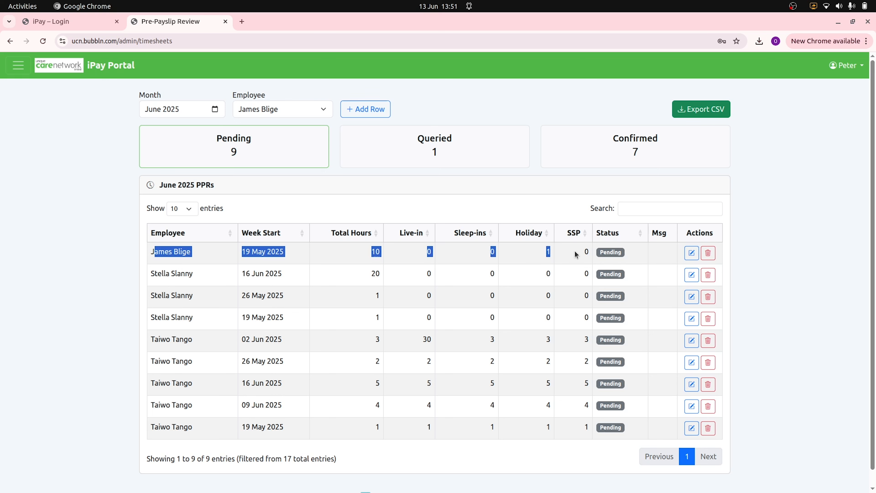
left_click(534, 252)
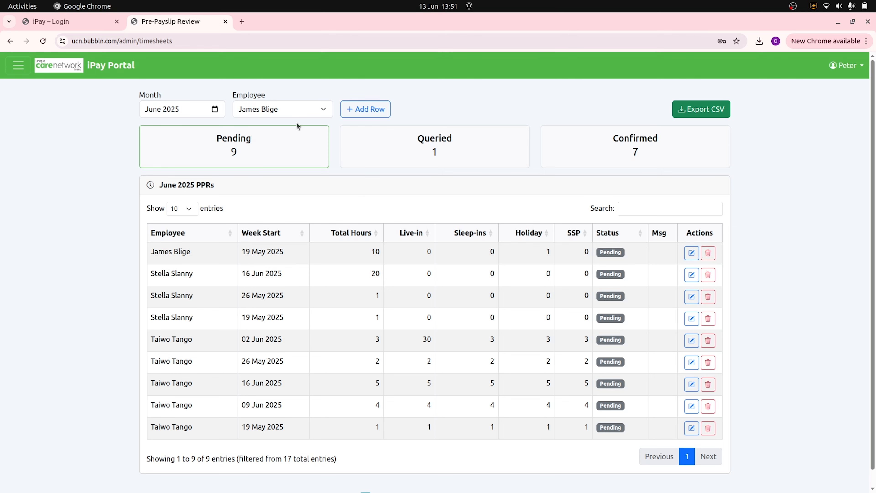
- Add a row for week 21 of May 2025 with 999 total hours and try to save it
left_click(356, 112)
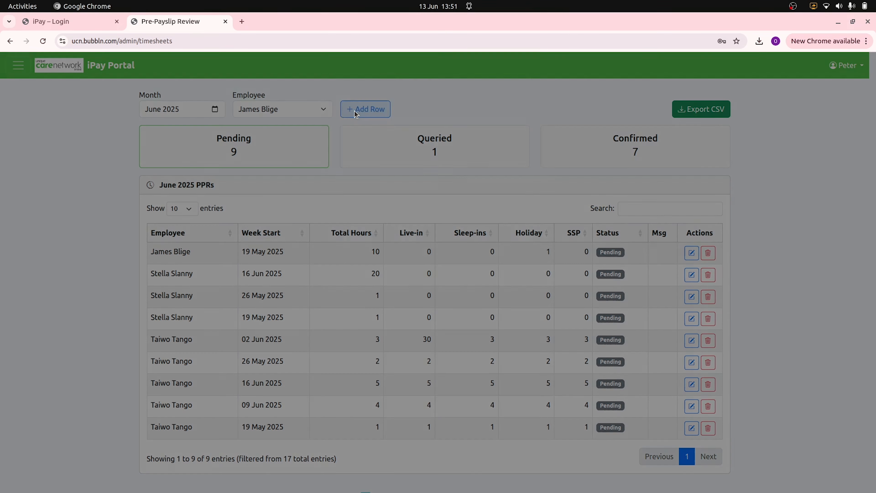
left_click(532, 126)
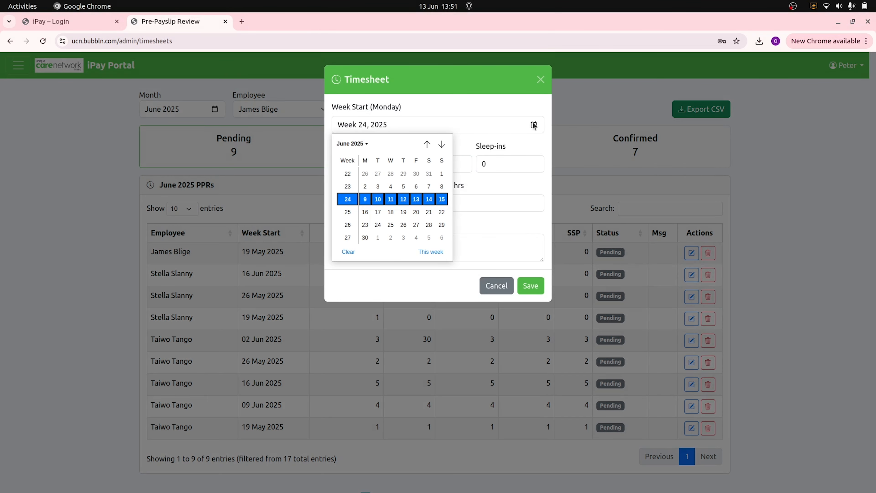
left_click(427, 144)
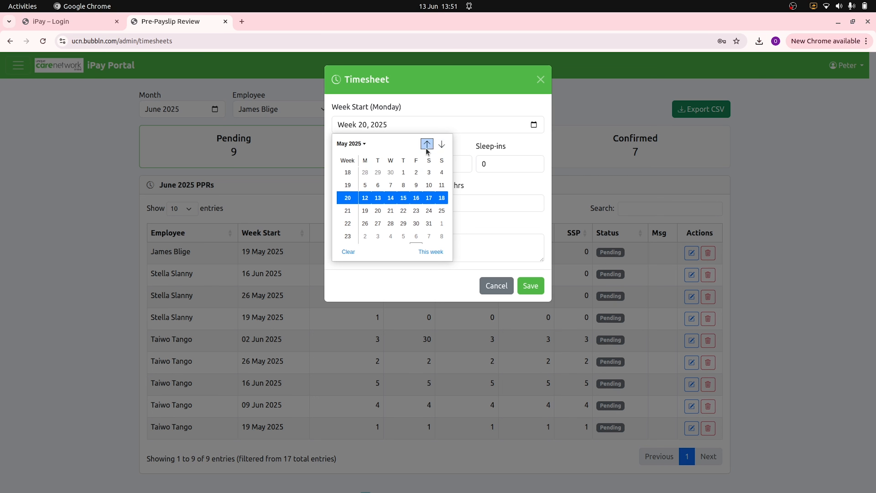
left_click(347, 212)
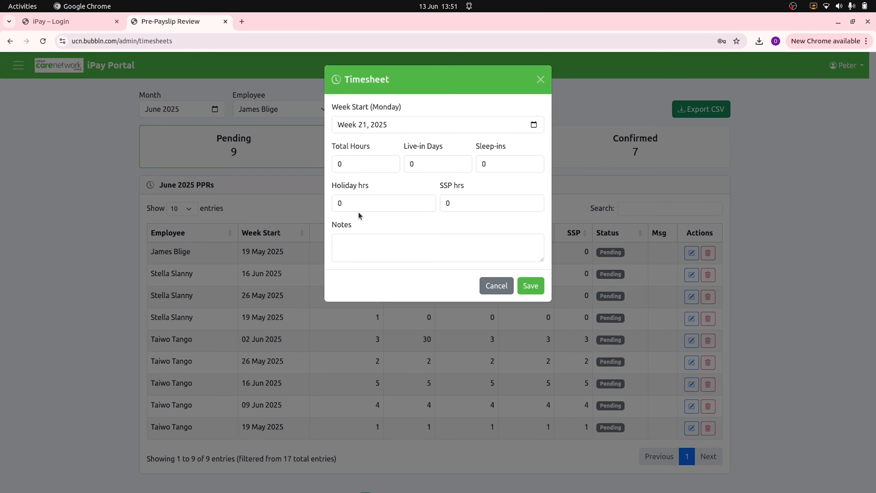
left_click(350, 165)
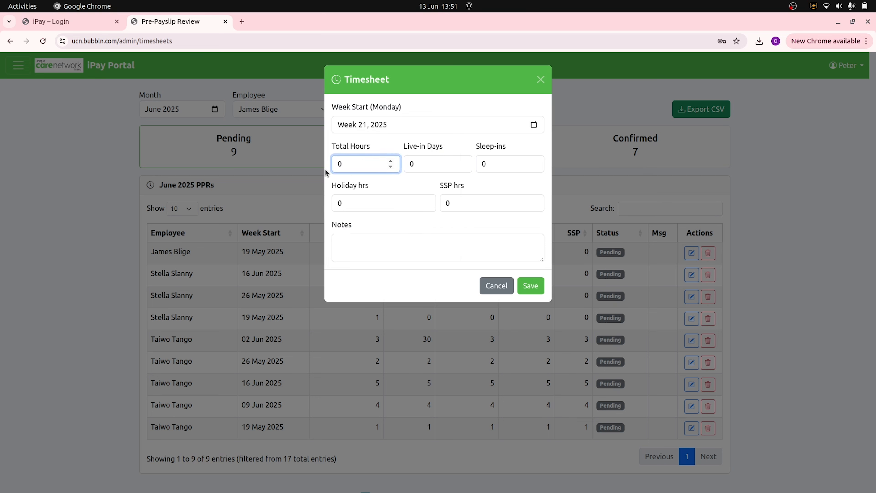
type("999")
left_click(529, 286)
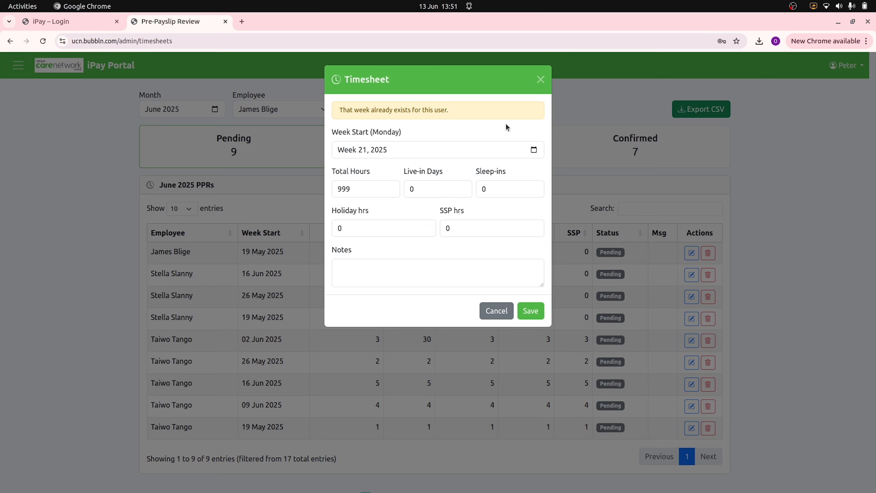
- Try saving the timesheet for week 26 in June 2025 and read the payroll-window warning
left_click(534, 149)
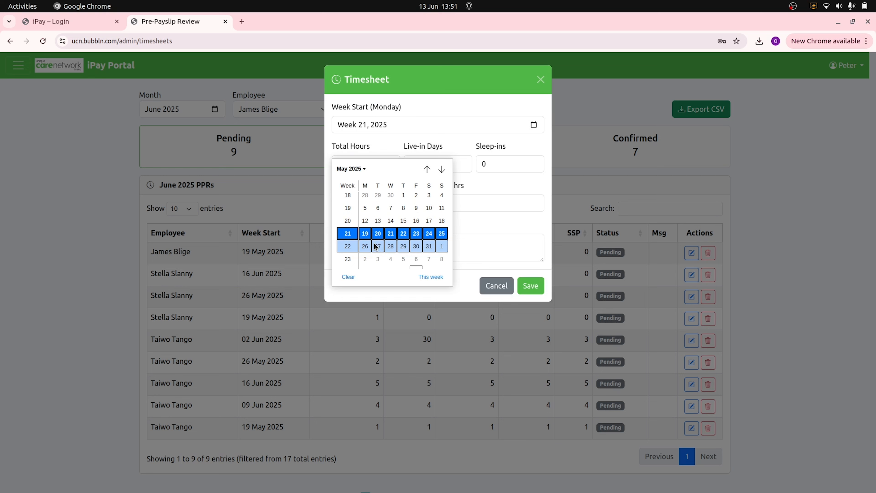
scroll(376, 246, "down", 1)
left_click(442, 169)
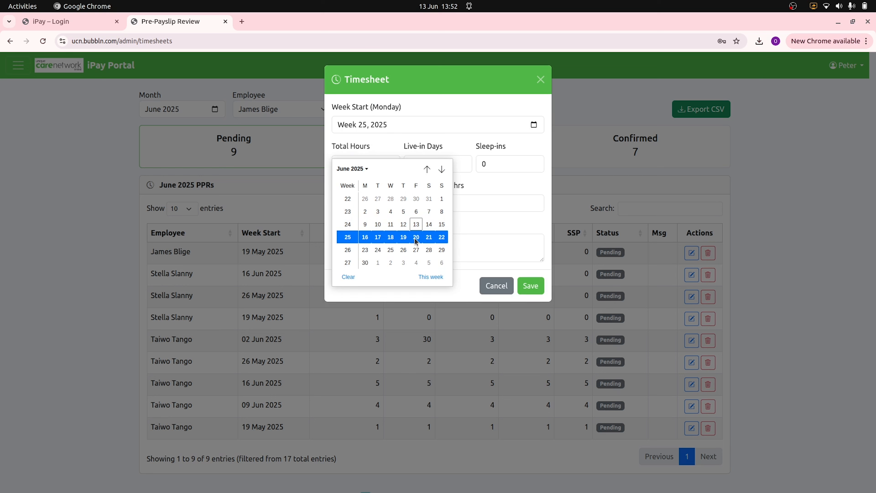
left_click(348, 251)
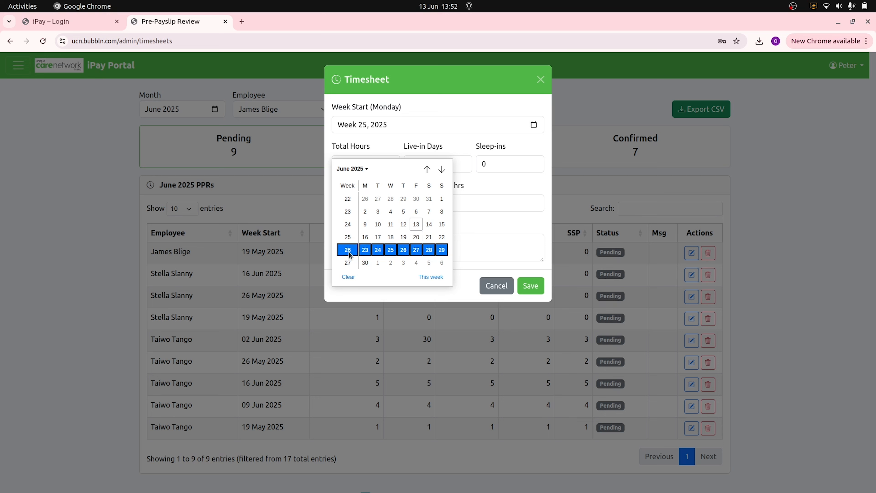
left_click(523, 286)
left_click_drag(339, 120, 421, 124)
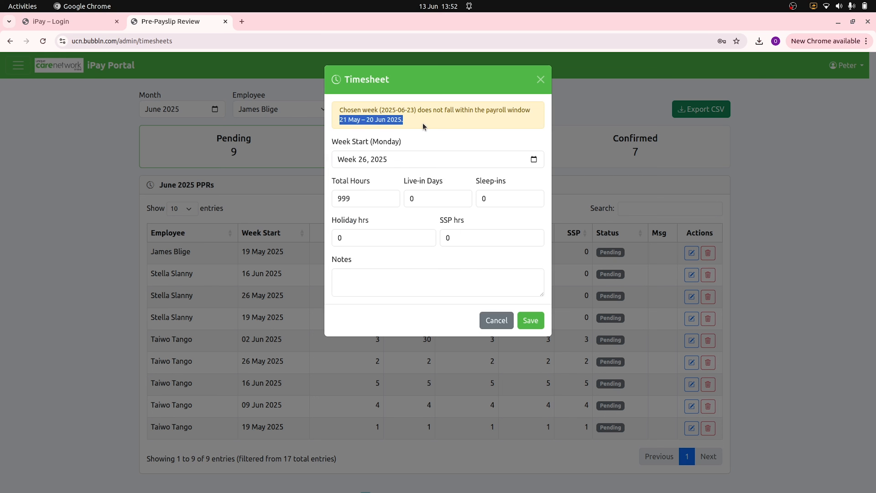
left_click(429, 120)
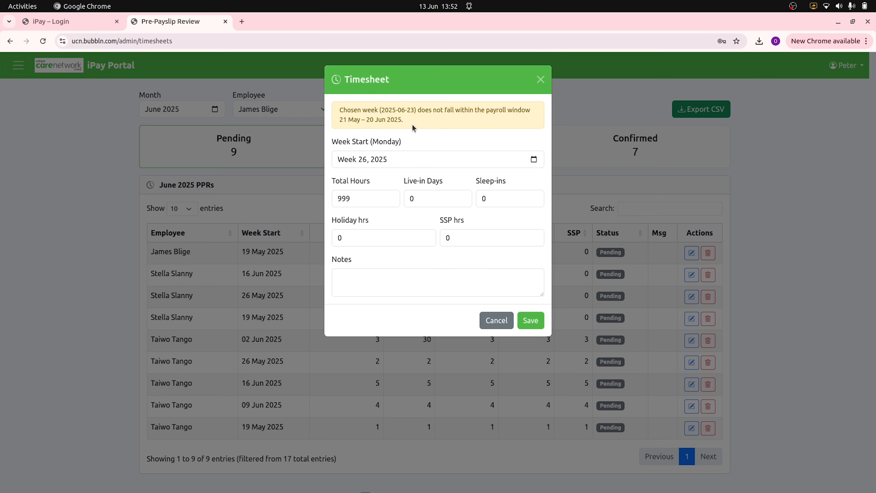
- Switch to week 25 (16 Jun 2025), change total hours to 5, save, and show the employee dashboard
left_click(533, 160)
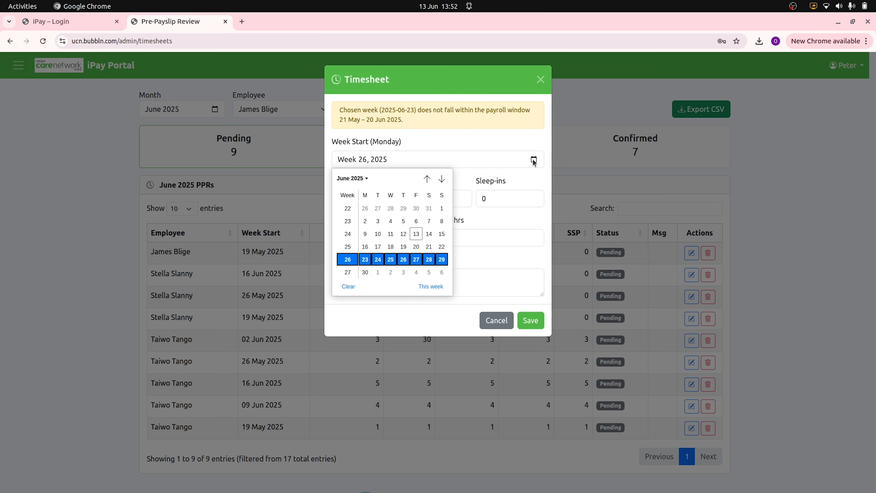
left_click(347, 247)
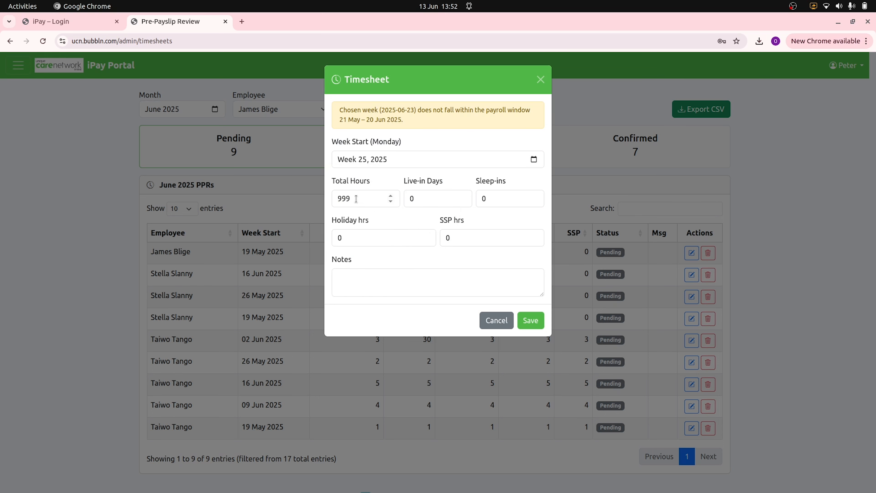
double_click(356, 169)
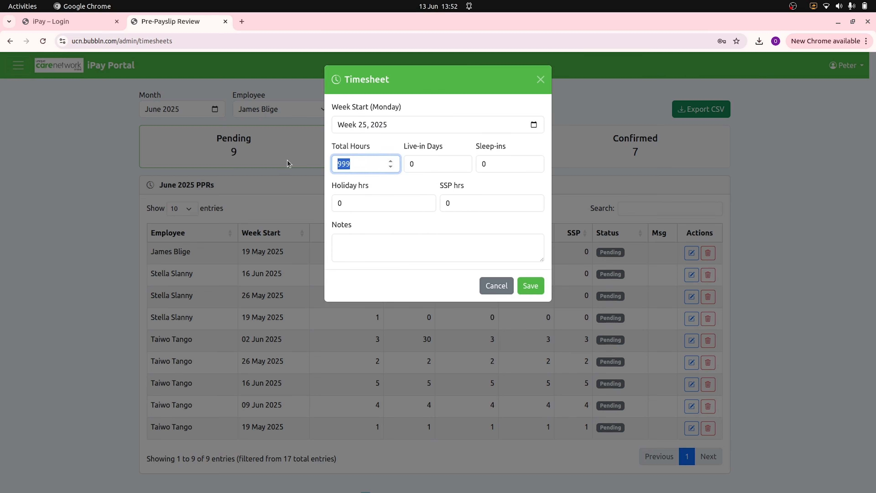
type("5")
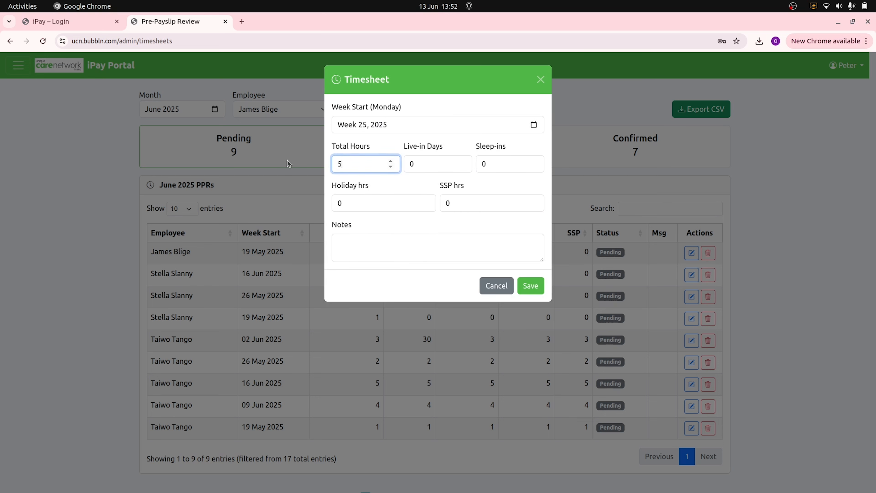
left_click(521, 284)
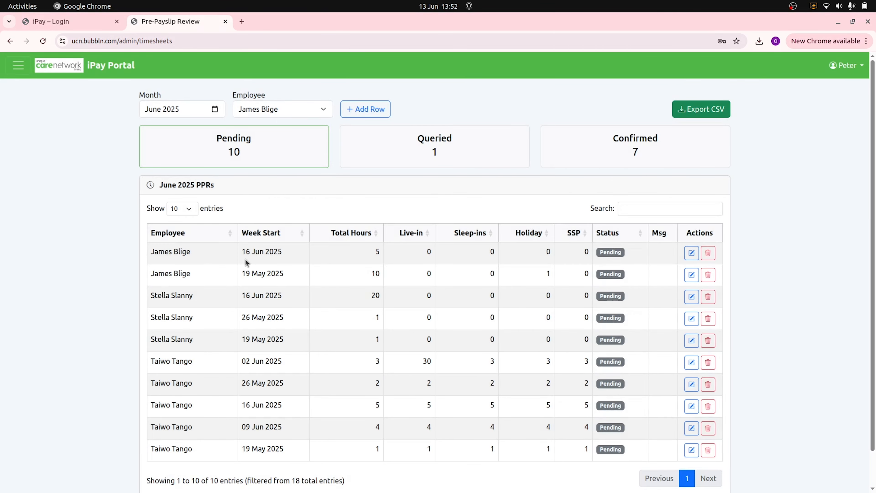
key("alt+Tab")
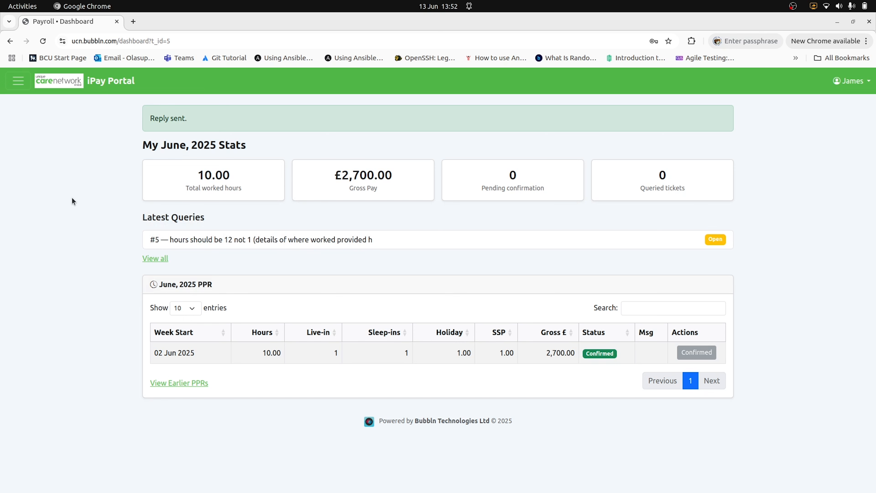
- Reload the employee dashboard and review the June stats showing two pending weeks
left_click(43, 41)
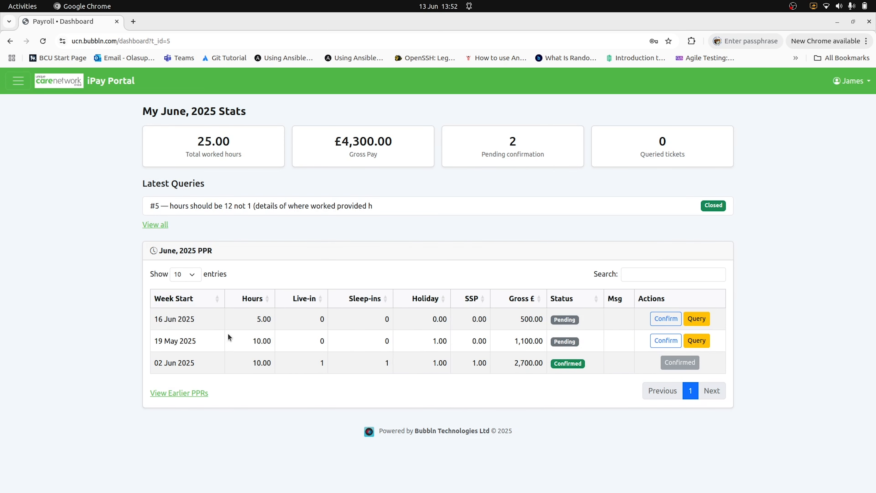
left_click_drag(141, 113, 277, 114)
left_click(277, 114)
- Browse the full earlier pre-payslips list via All Pre-Payslips, then return to the admin timesheets window
left_click(176, 394)
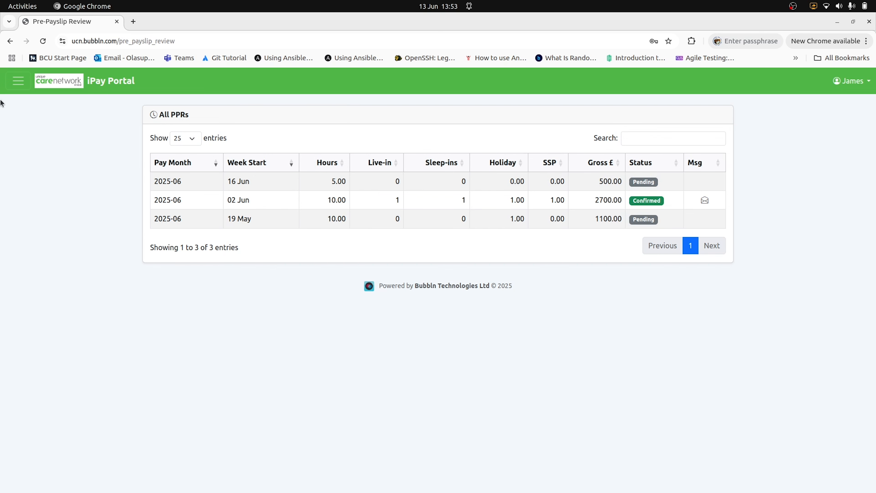
left_click(18, 82)
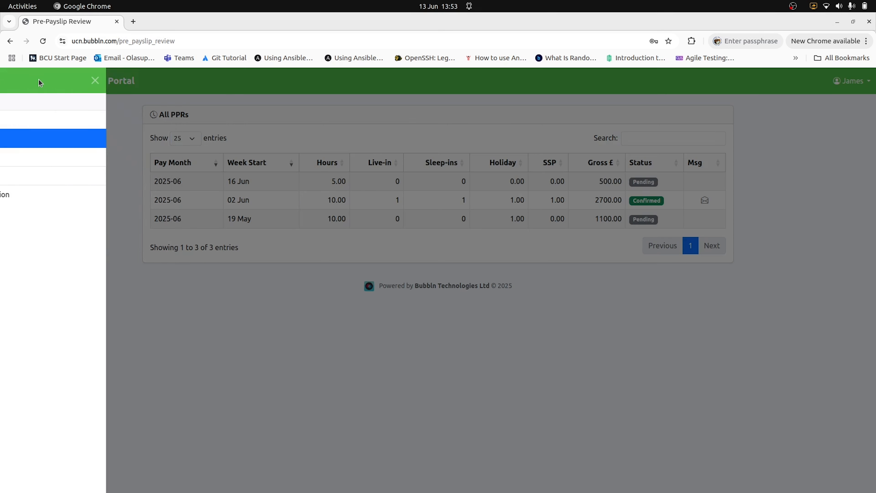
left_click(27, 140)
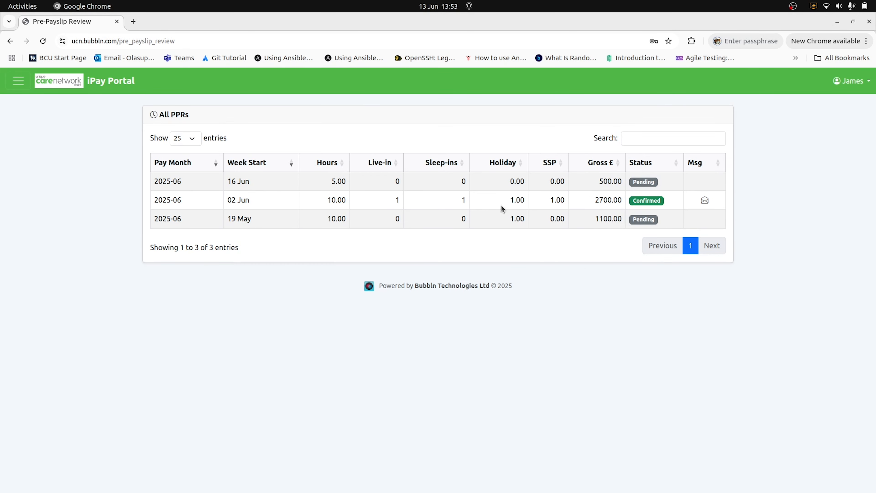
left_click(18, 80)
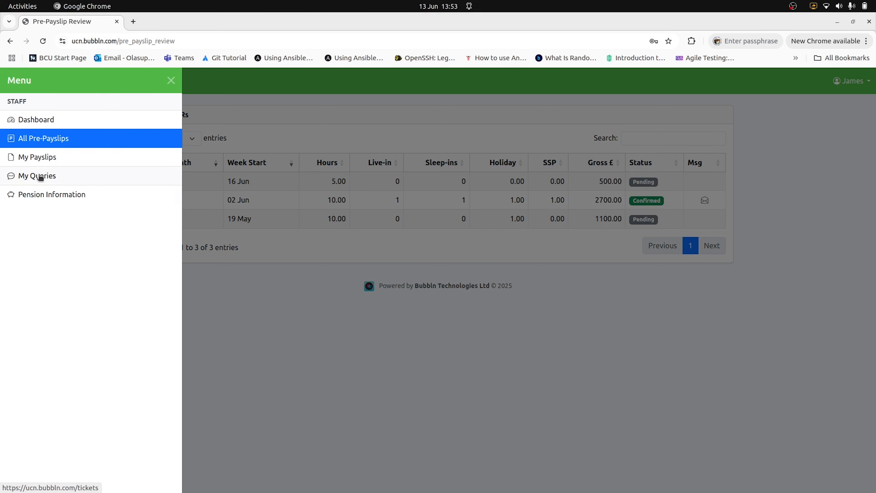
left_click(227, 114)
key("alt+Tab")
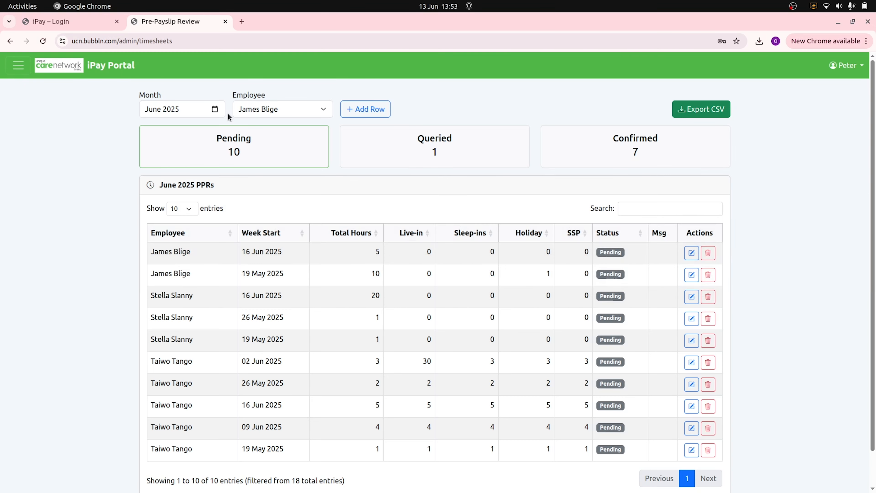
- Cycle the status filters through Queried, Confirmed and Pending, ending on the queried entry
left_click(436, 155)
left_click(617, 152)
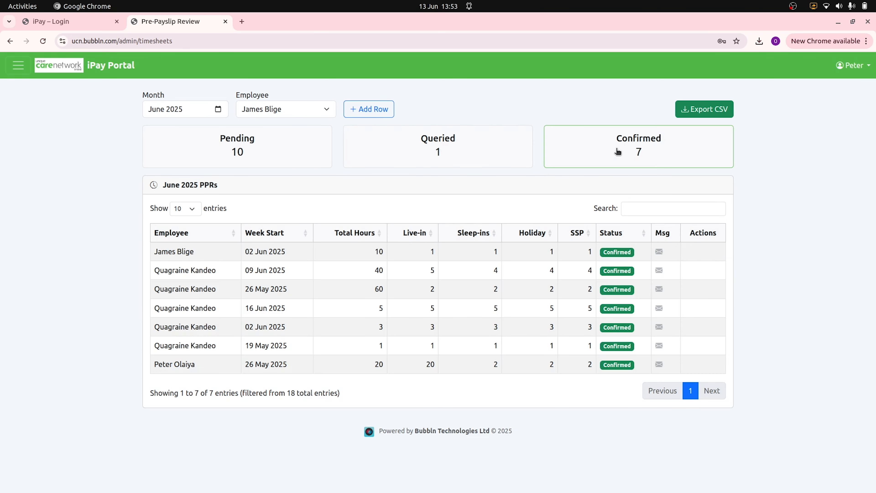
left_click(436, 148)
left_click(261, 140)
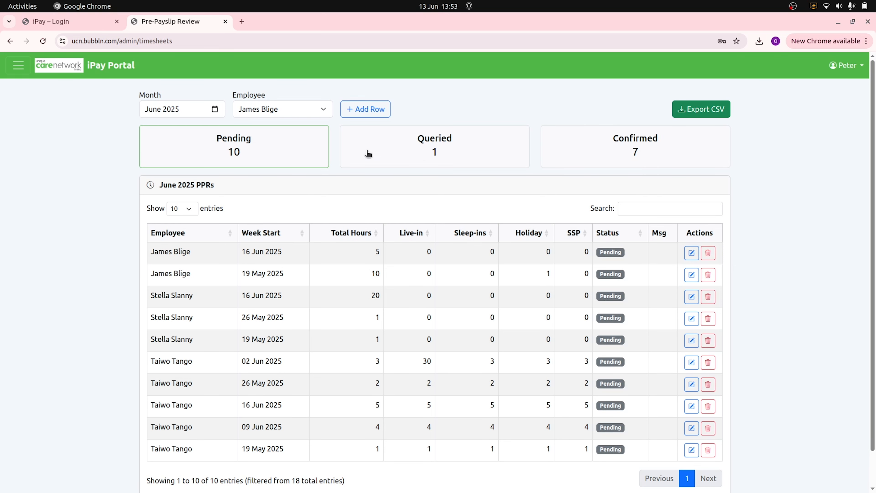
left_click(434, 151)
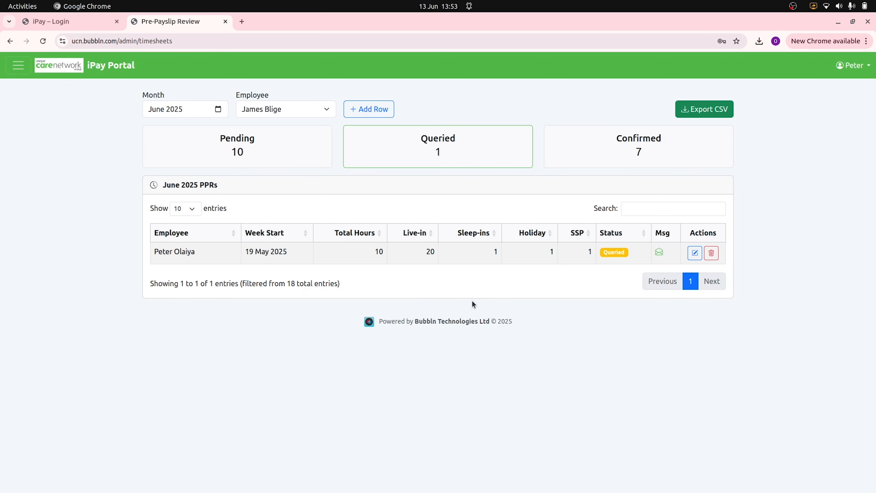
- Read Ticket #2's thread and the queried row's saved values unchanged, then filter to Pending
left_click(660, 252)
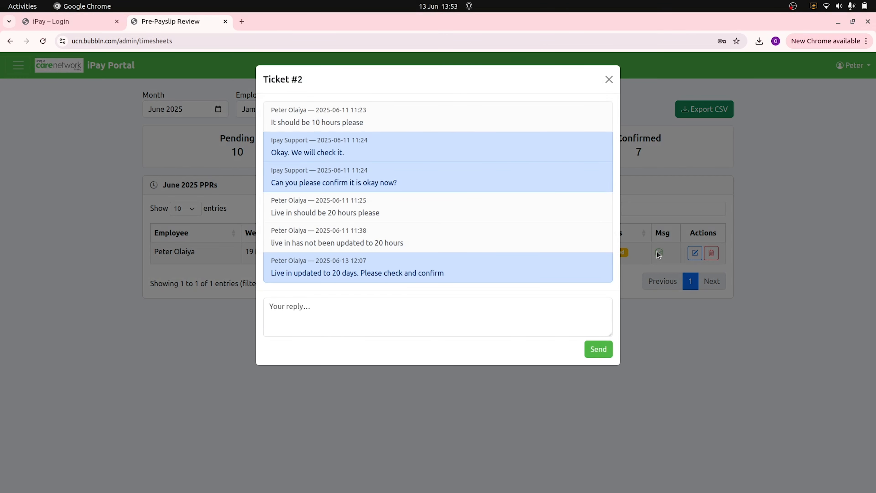
left_click(206, 345)
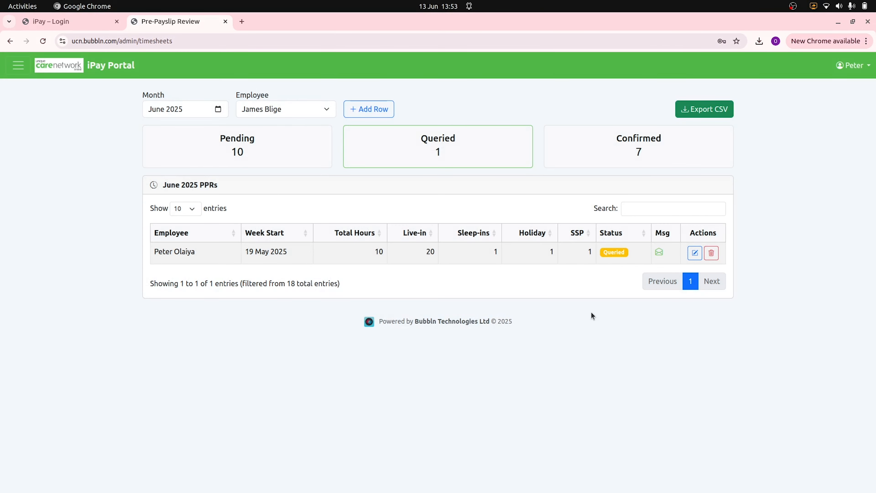
left_click(694, 253)
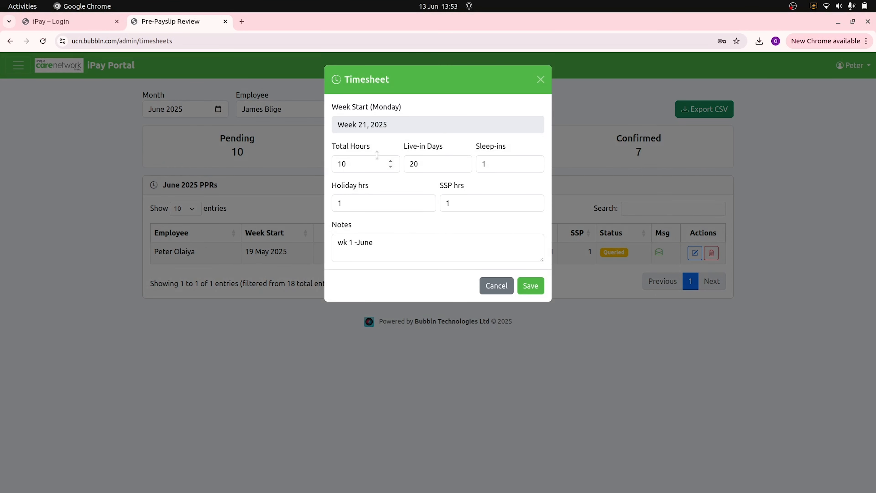
left_click(432, 364)
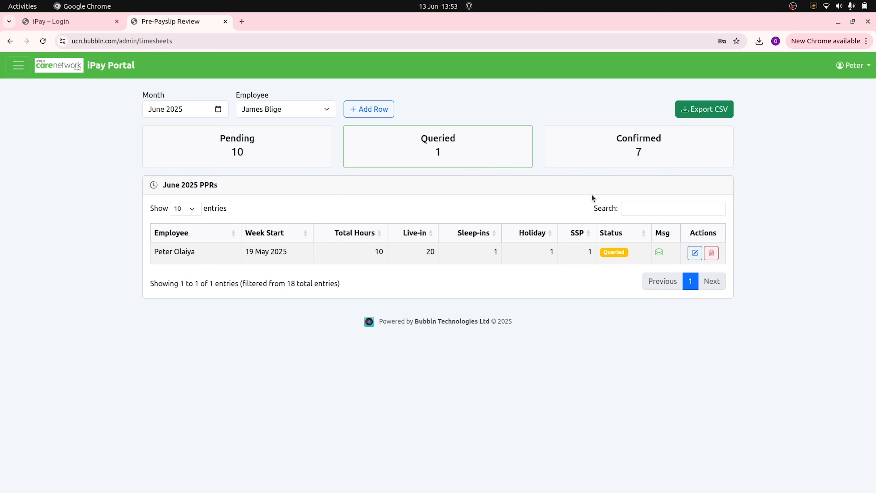
left_click(638, 147)
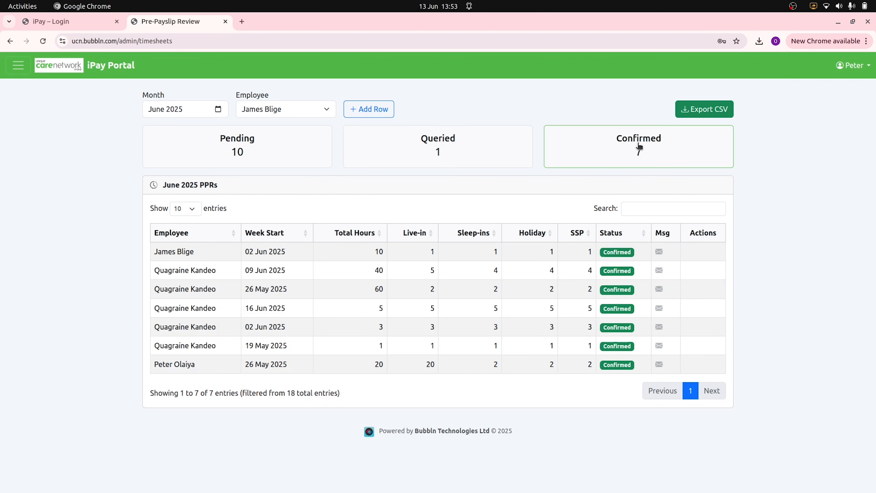
left_click(228, 151)
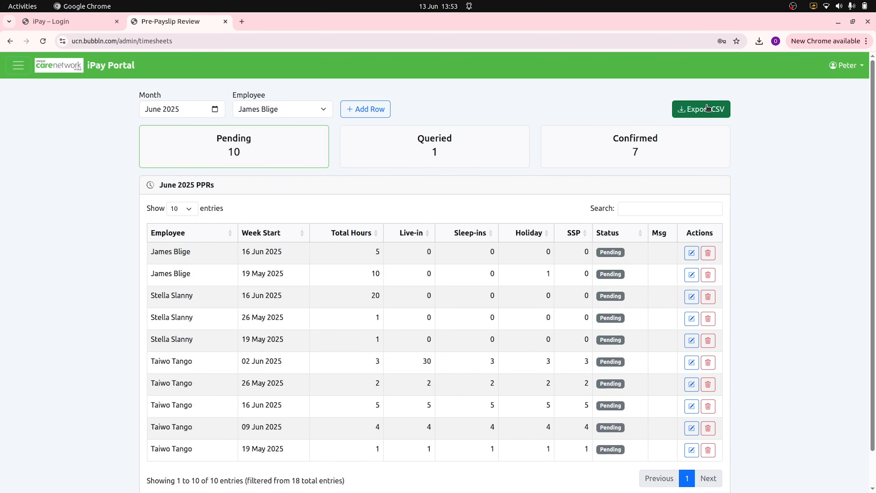
- Export ppr_timesheets (2).csv and preview its 19 rows in LibreOffice's Text Import dialog
left_click(704, 111)
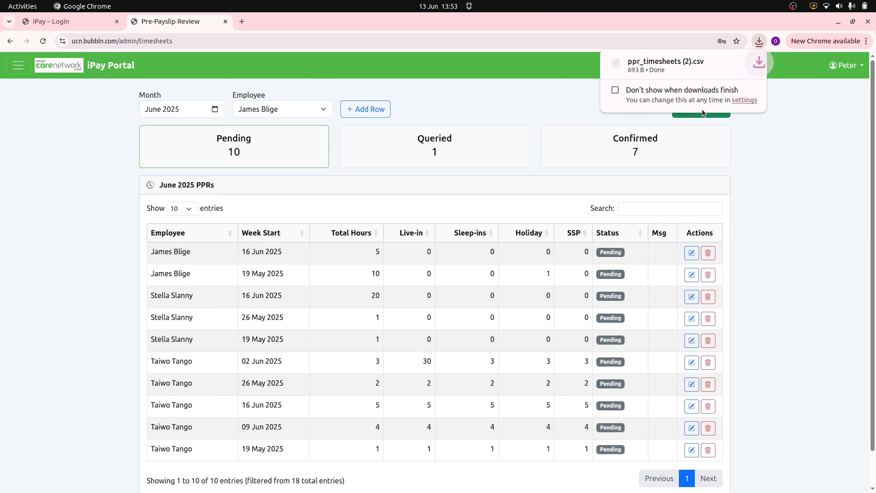
left_click(659, 66)
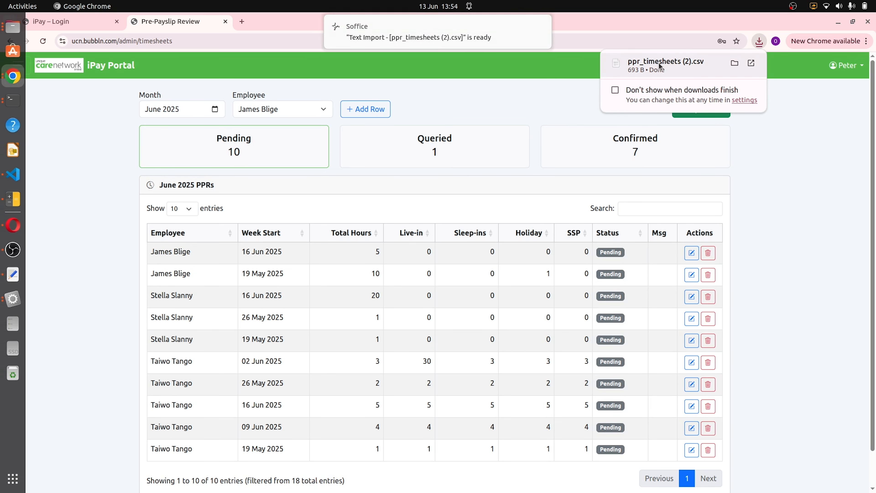
left_click(407, 35)
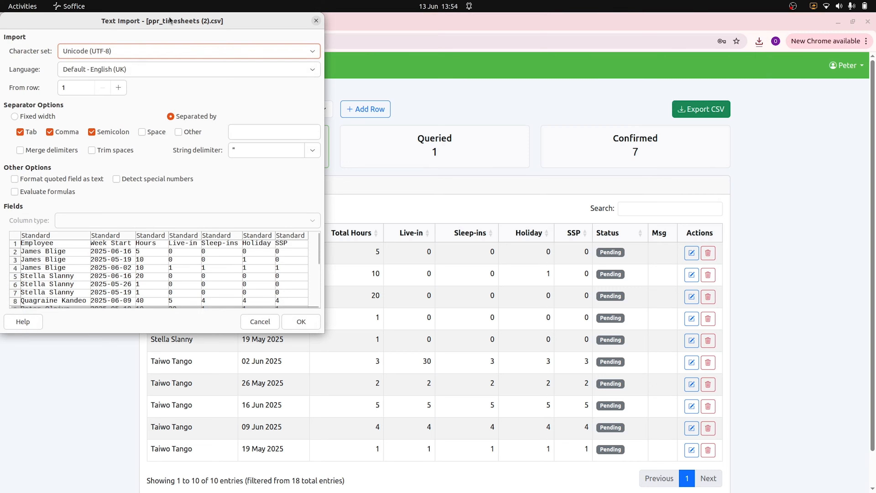
left_click_drag(169, 17, 573, 55)
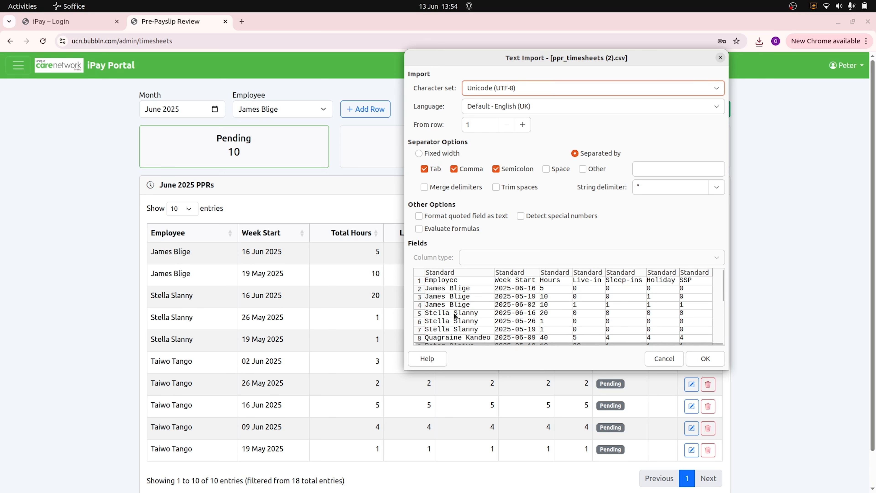
scroll(499, 326, "down", 4)
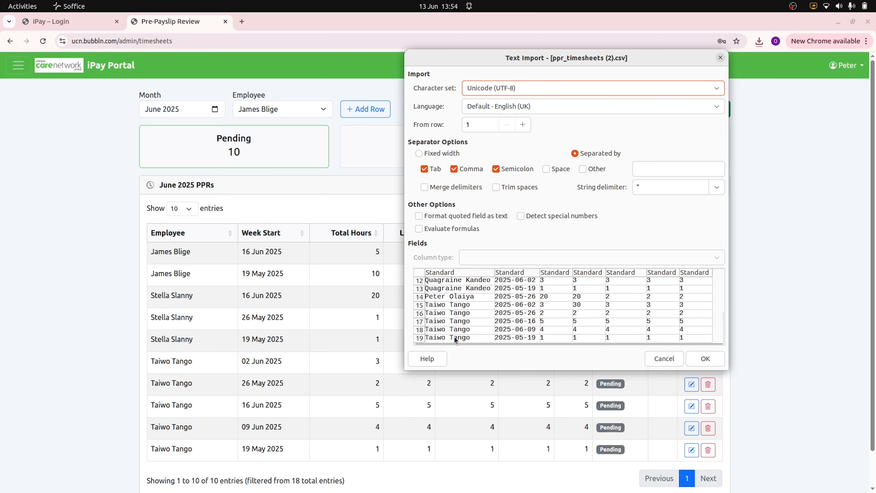
left_click(268, 376)
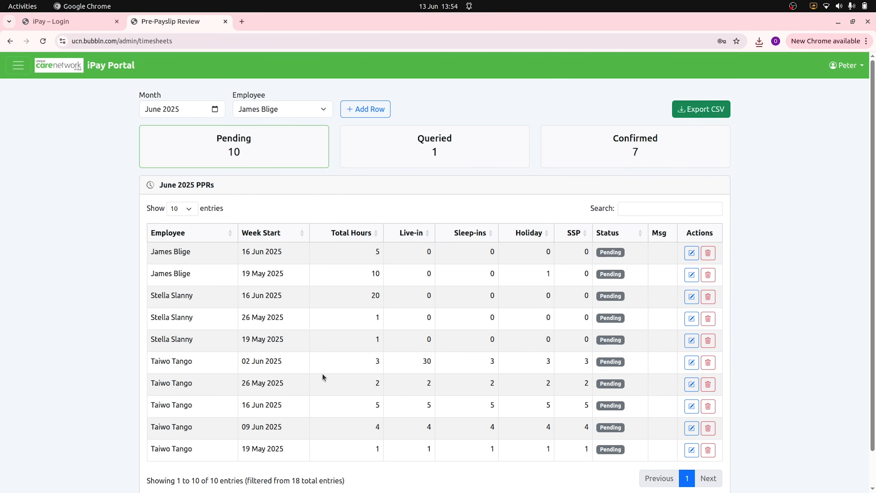
scroll(386, 375, "down", 2)
- Reload the review page so all 23 entries show with no filters
scroll(399, 371, "up", 2)
left_click(42, 41)
scroll(208, 302, "down", 1)
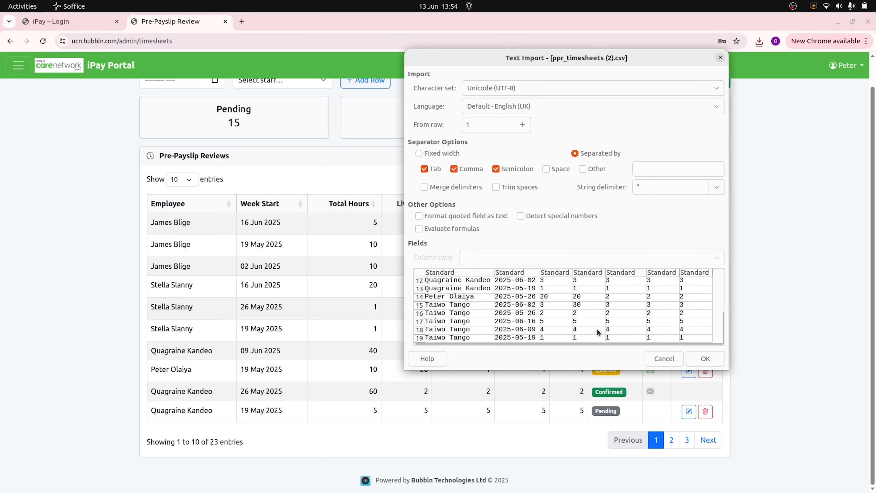
- Cancel the old CSV import and export a fresh ppr_timesheets (3).csv
left_click_drag(487, 65, 533, 62)
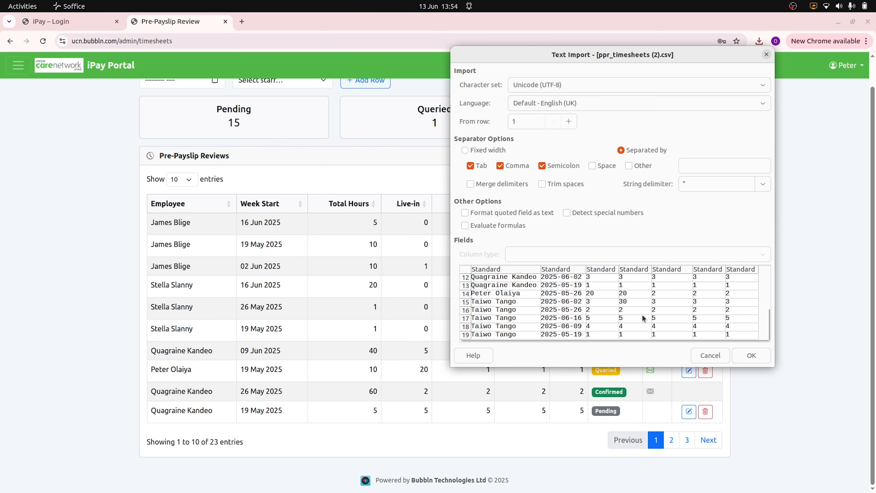
left_click(711, 356)
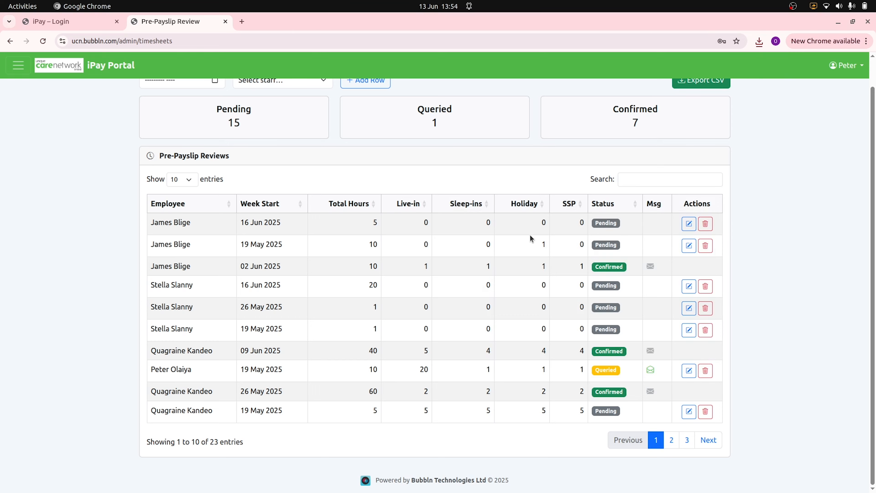
scroll(535, 207, "up", 2)
left_click(699, 109)
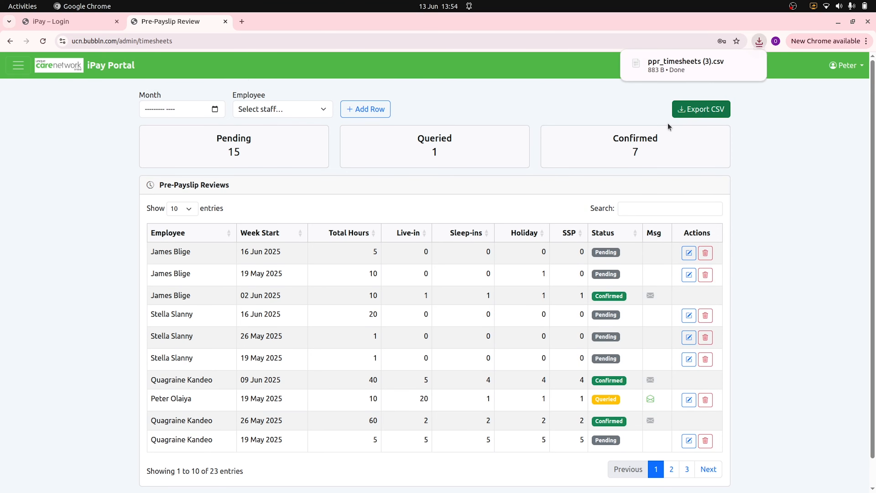
- Preview ppr_timesheets (3).csv rows in LibreOffice's import dialog, then show portal entries 11–20 of 23
left_click(677, 64)
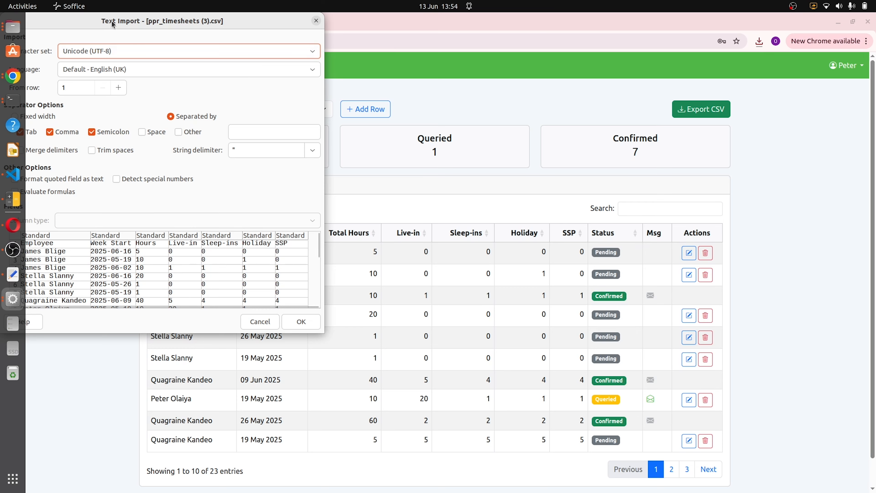
left_click_drag(117, 20, 558, 65)
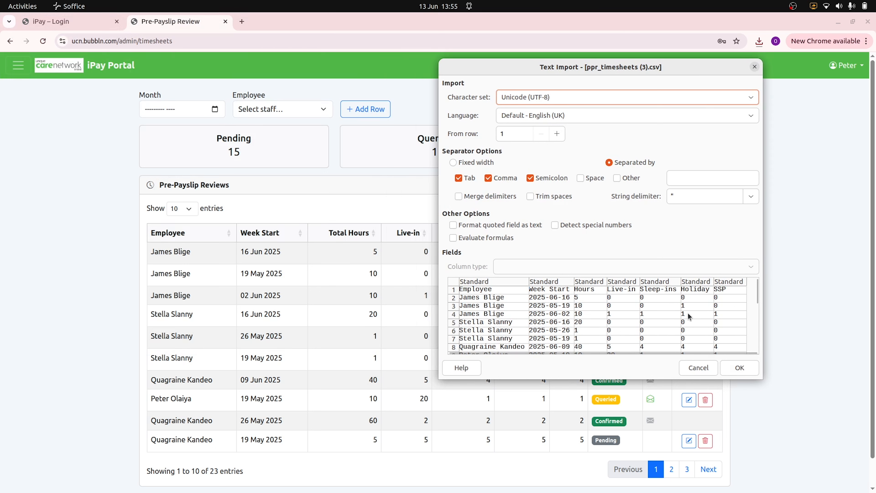
scroll(688, 312, "down", 3)
scroll(687, 312, "up", 2)
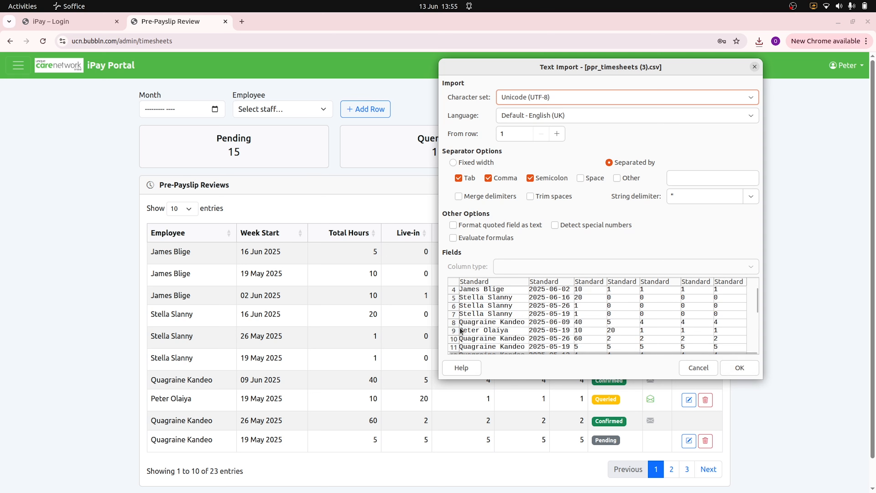
scroll(469, 344, "down", 3)
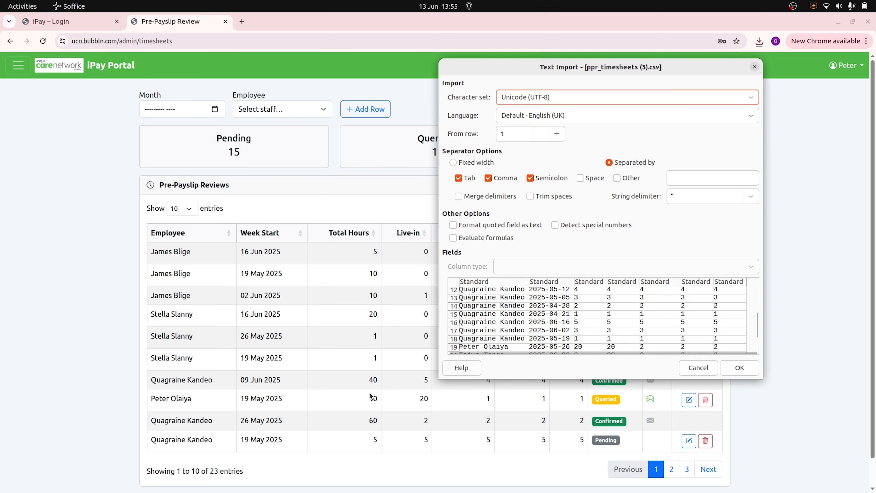
left_click(705, 469)
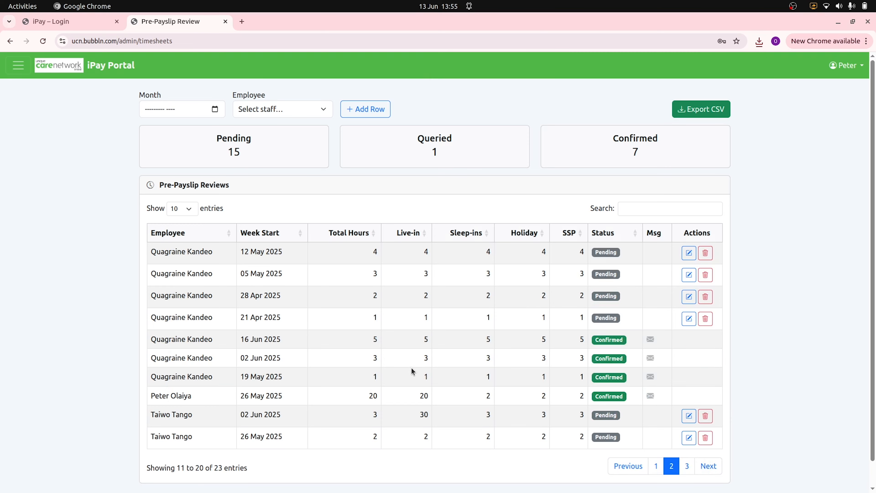
scroll(412, 371, "down", 1)
scroll(411, 371, "up", 1)
left_click(18, 68)
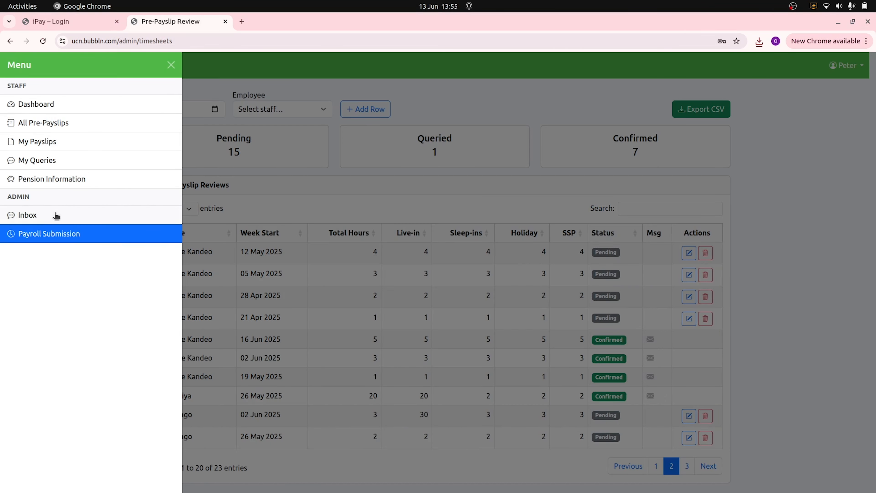
left_click(755, 190)
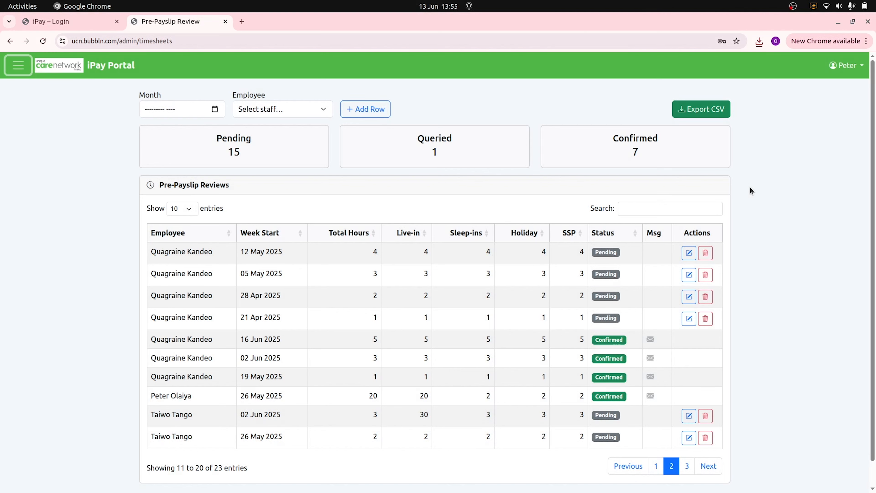
left_click(792, 6)
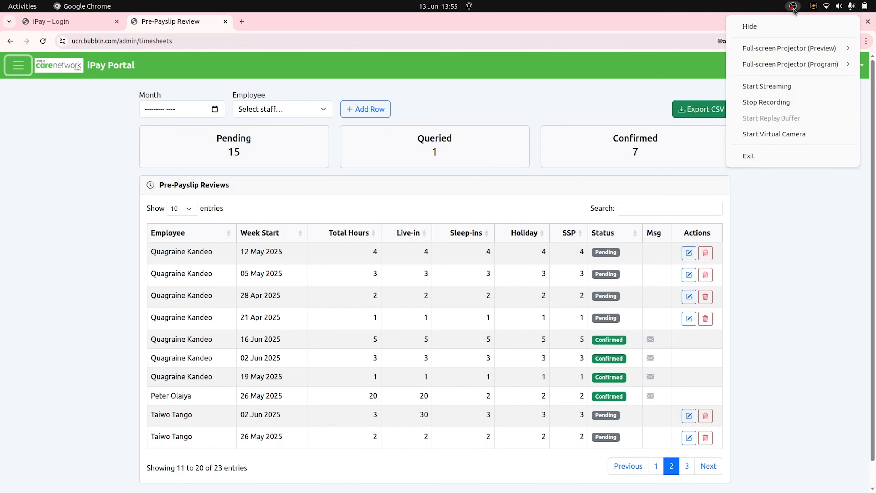
left_click(760, 104)
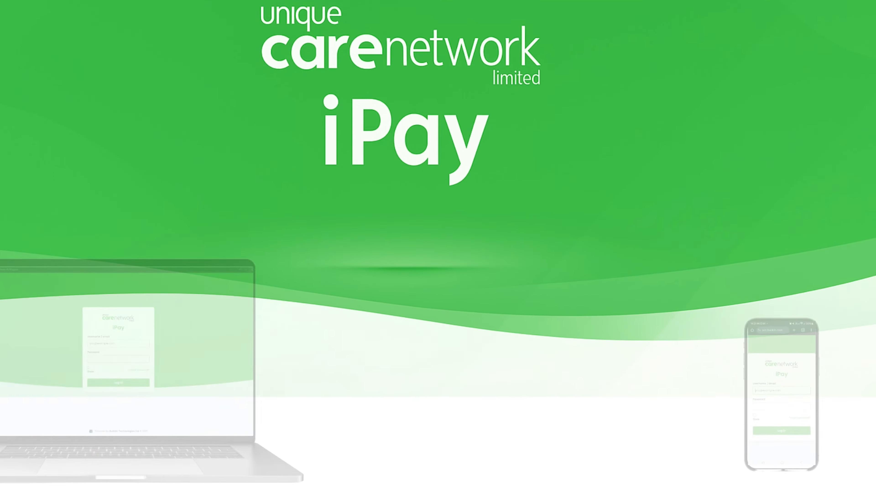